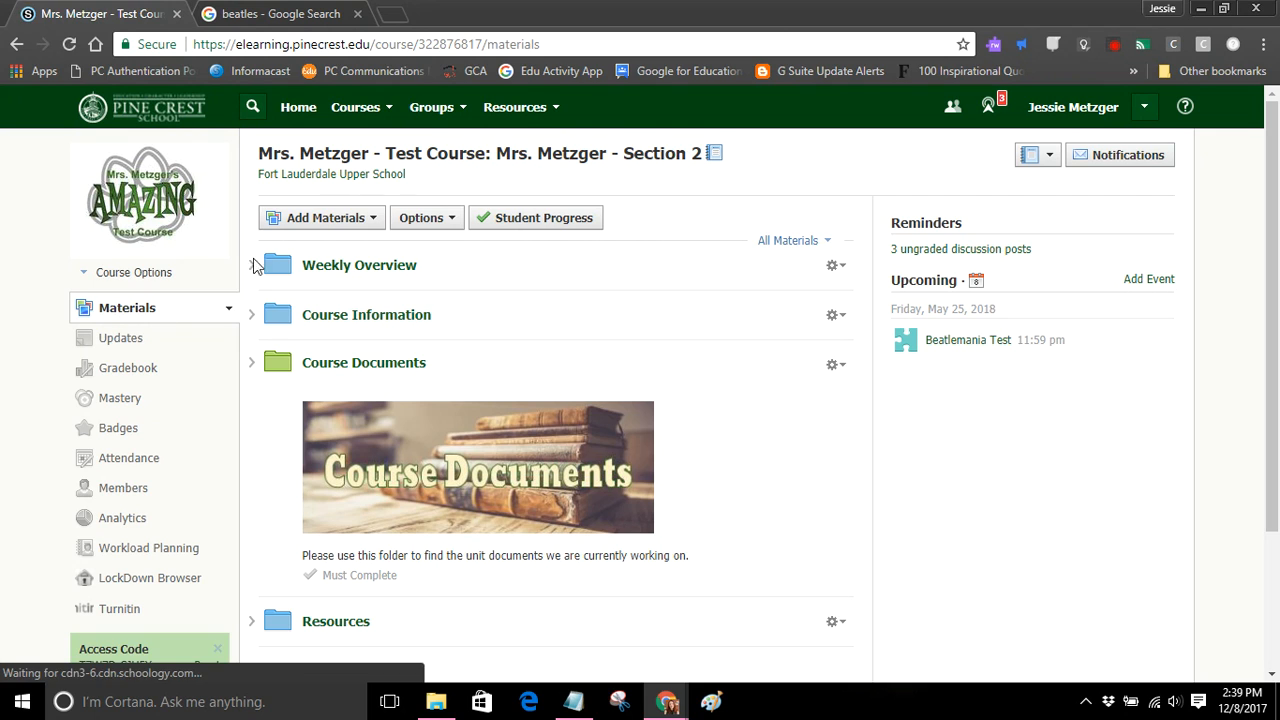
Open the Course Documents folder, check the material types that can be added, and open the Beatlemania Test assessment
left_click(362, 365)
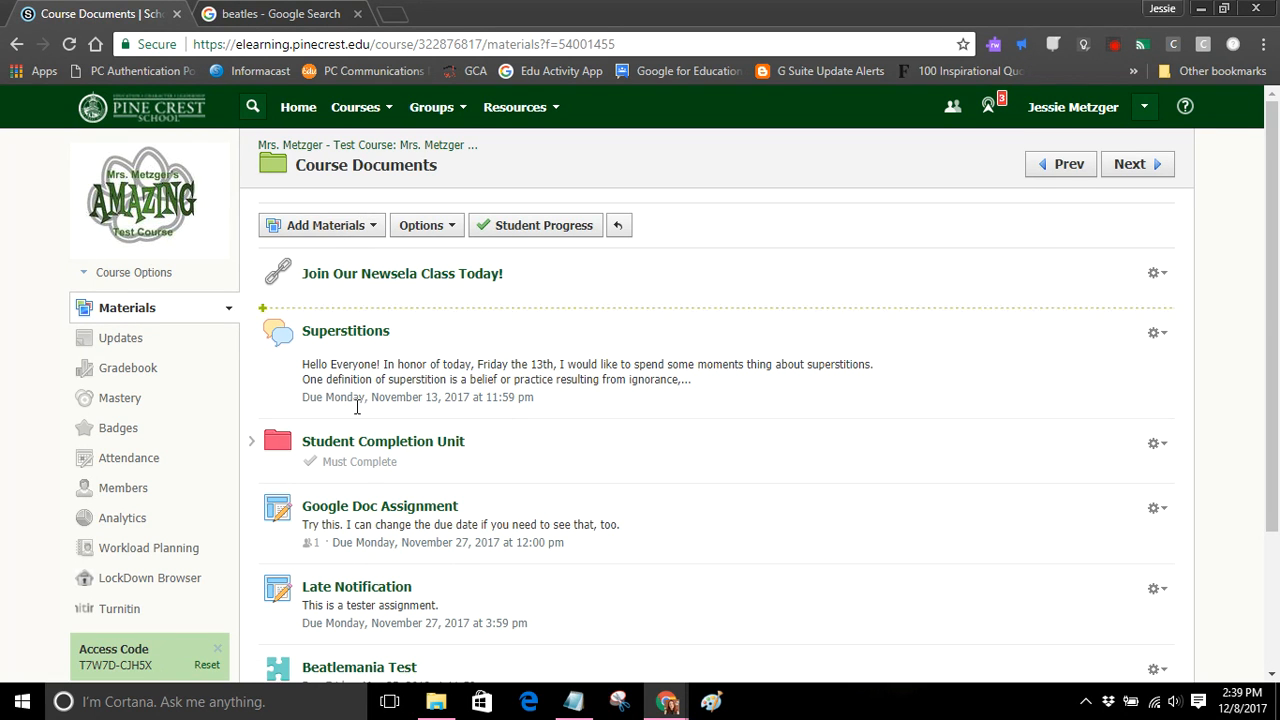
left_click(370, 228)
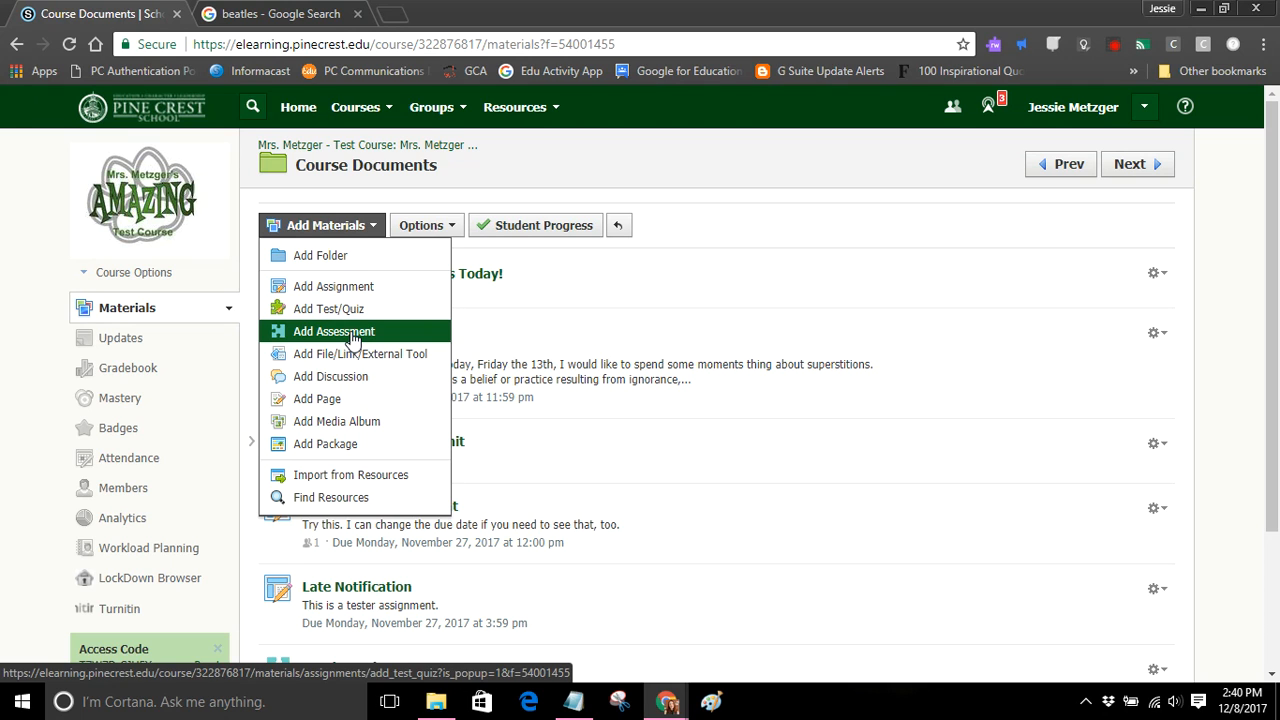
scroll(651, 414, "down", 2)
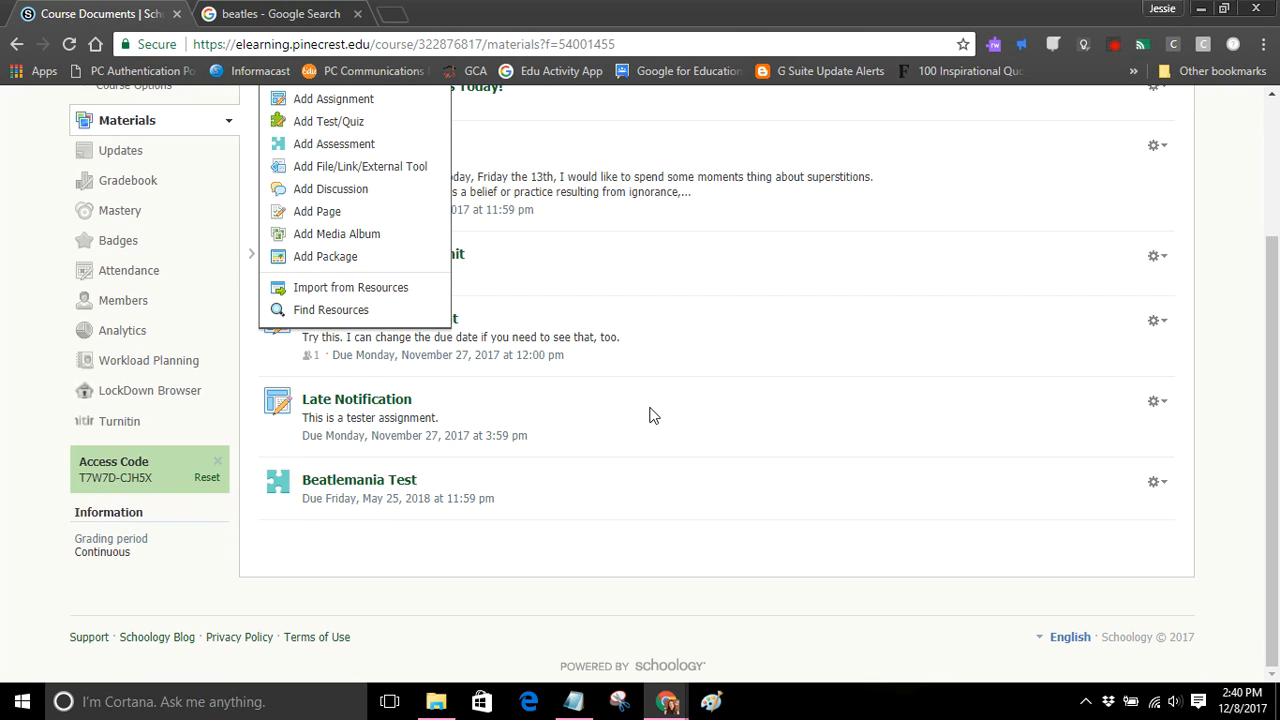
left_click(307, 486)
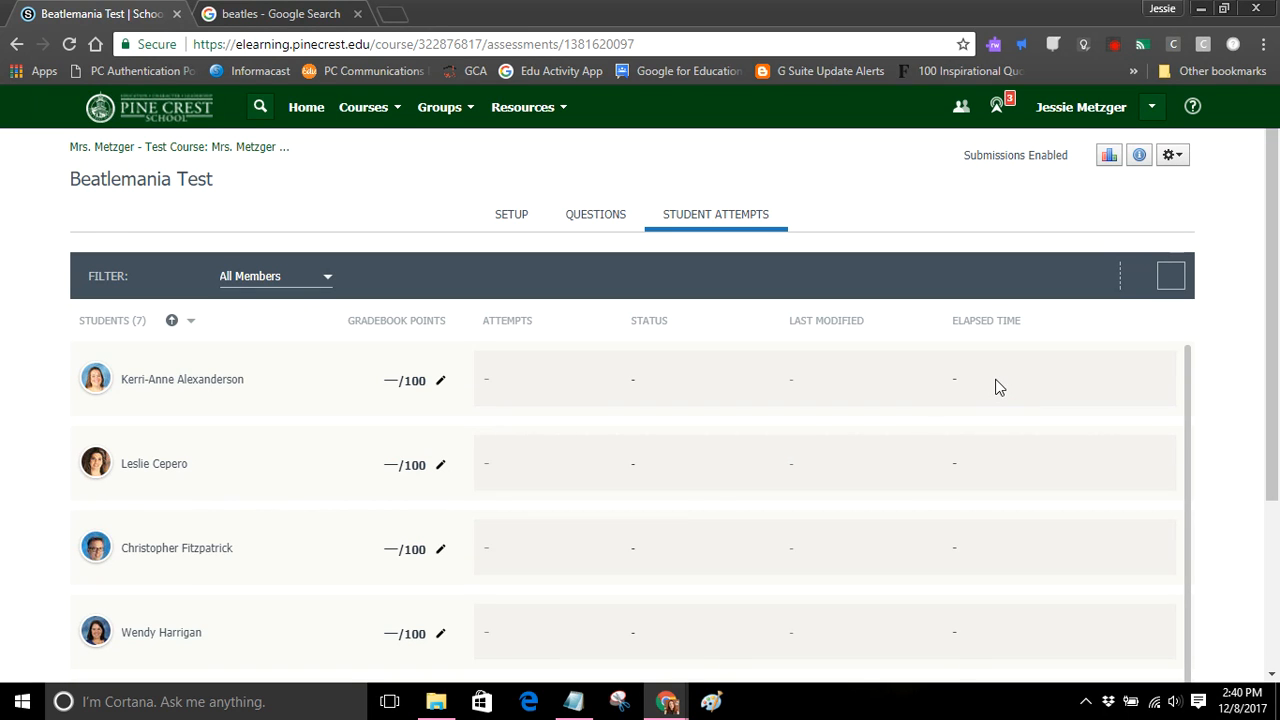
Open the test's setup page and review its instructions, assessment settings, toolbar options and student settings
left_click(513, 226)
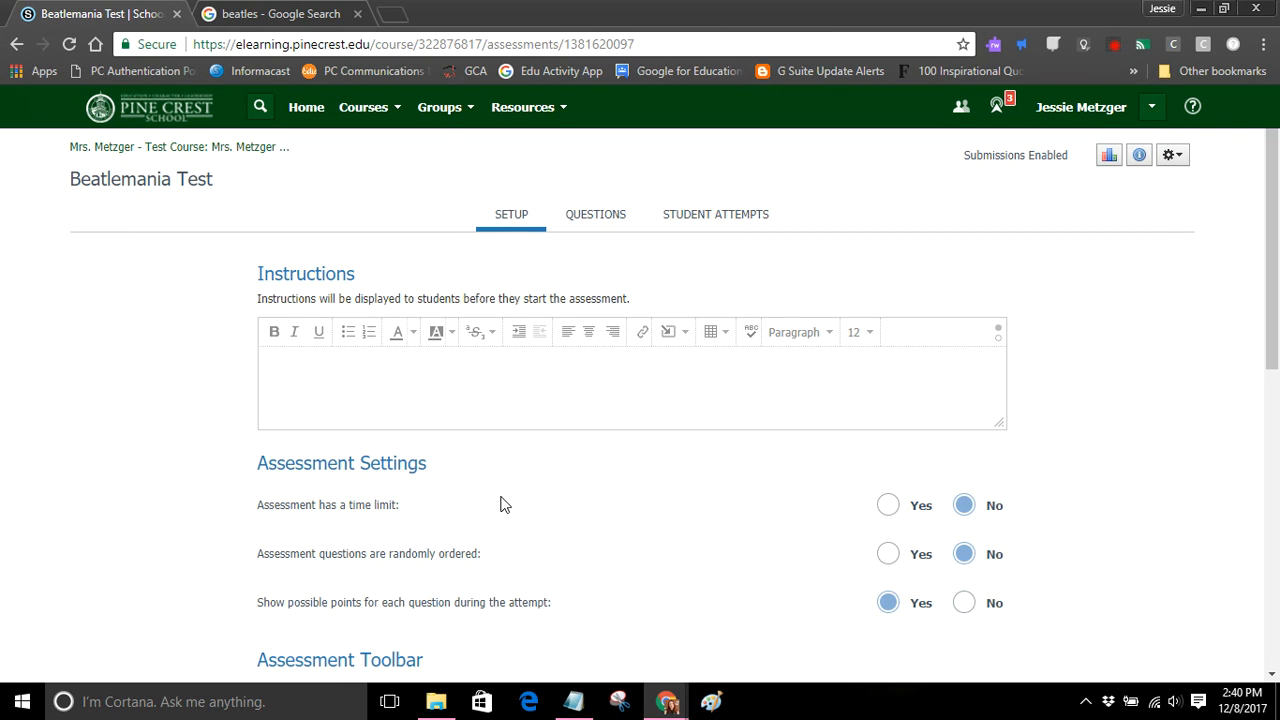
scroll(503, 506, "down", 2)
scroll(503, 506, "up", 2)
scroll(630, 507, "down", 2)
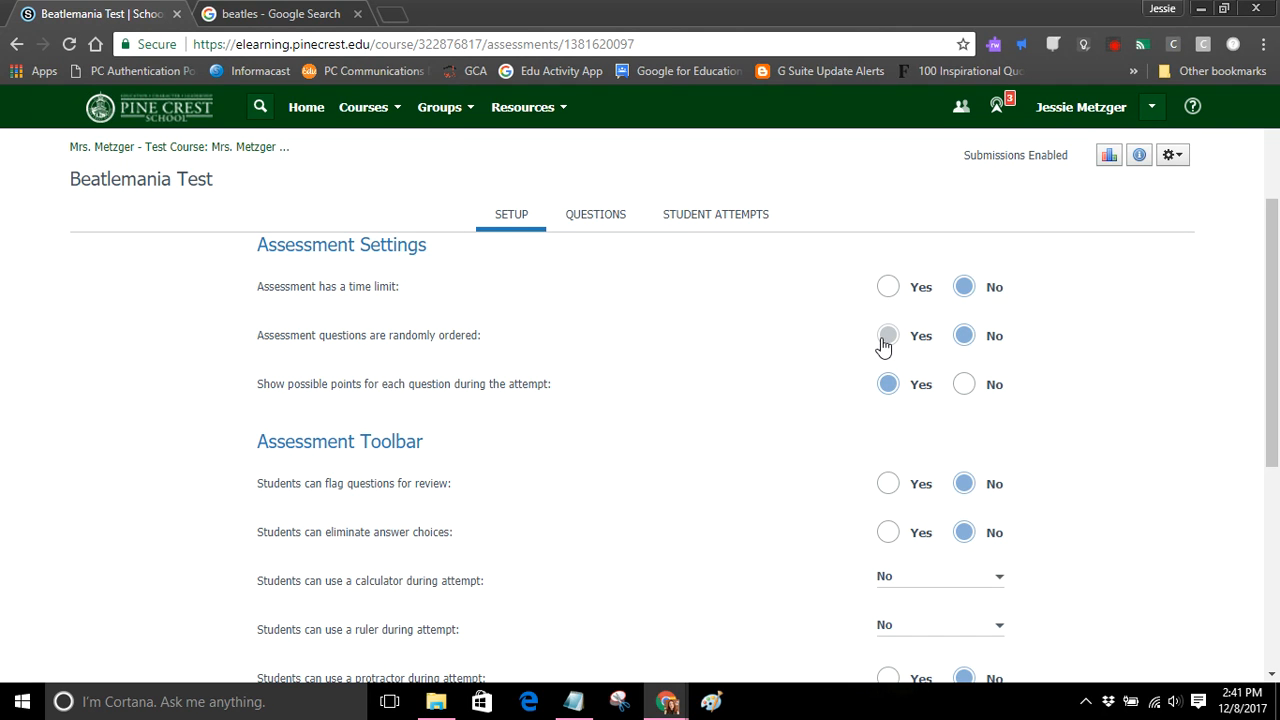
scroll(815, 437, "down", 2)
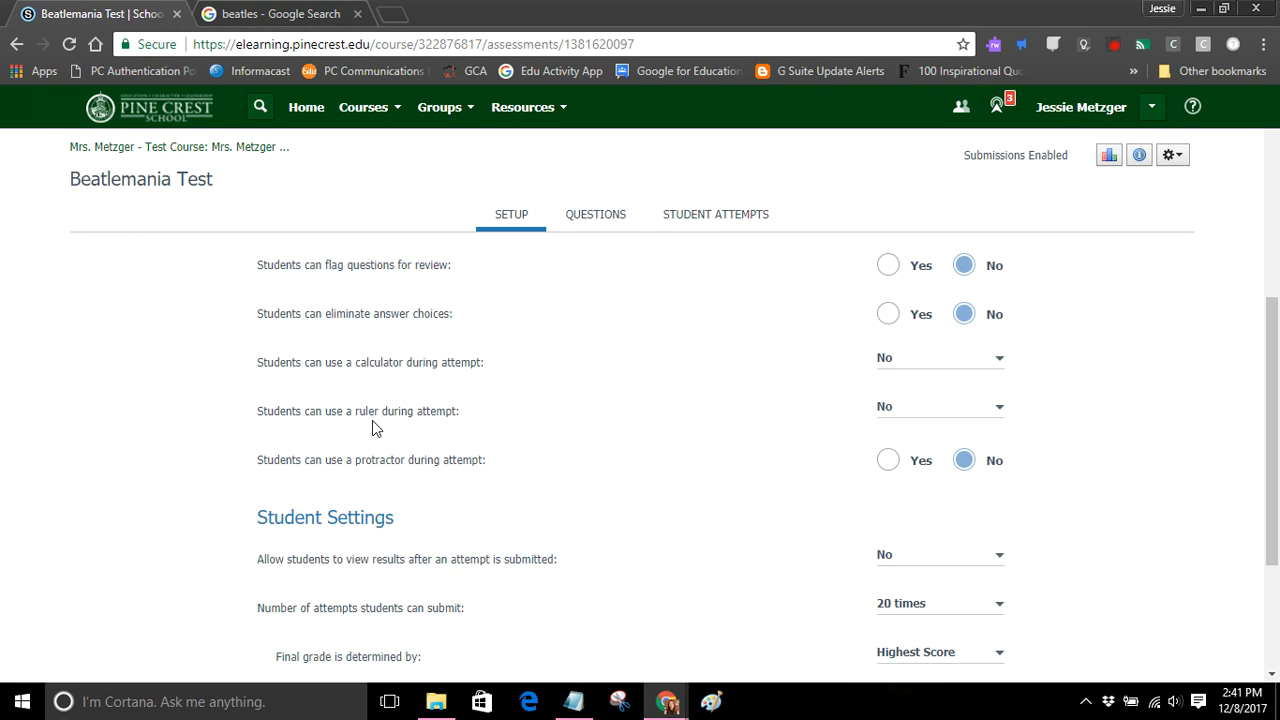
scroll(501, 491, "down", 3)
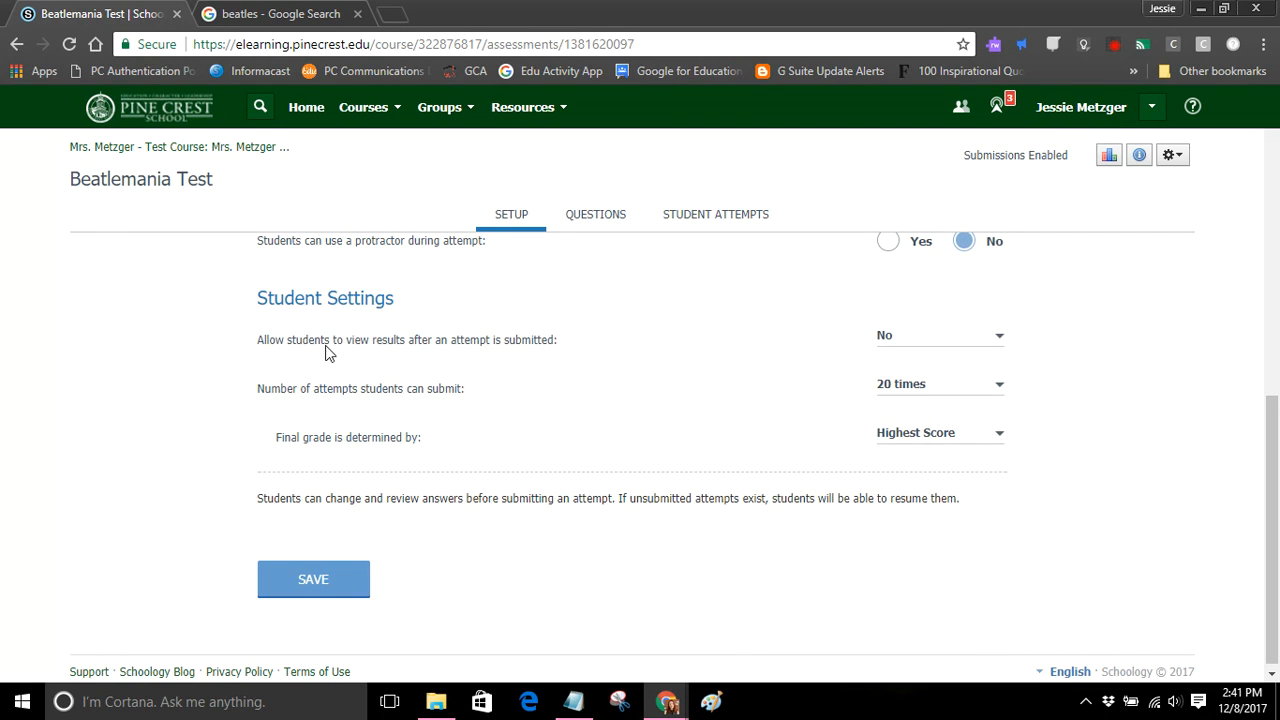
Check the choices offered for viewing results, number of attempts and final grade in the student settings
left_click(903, 346)
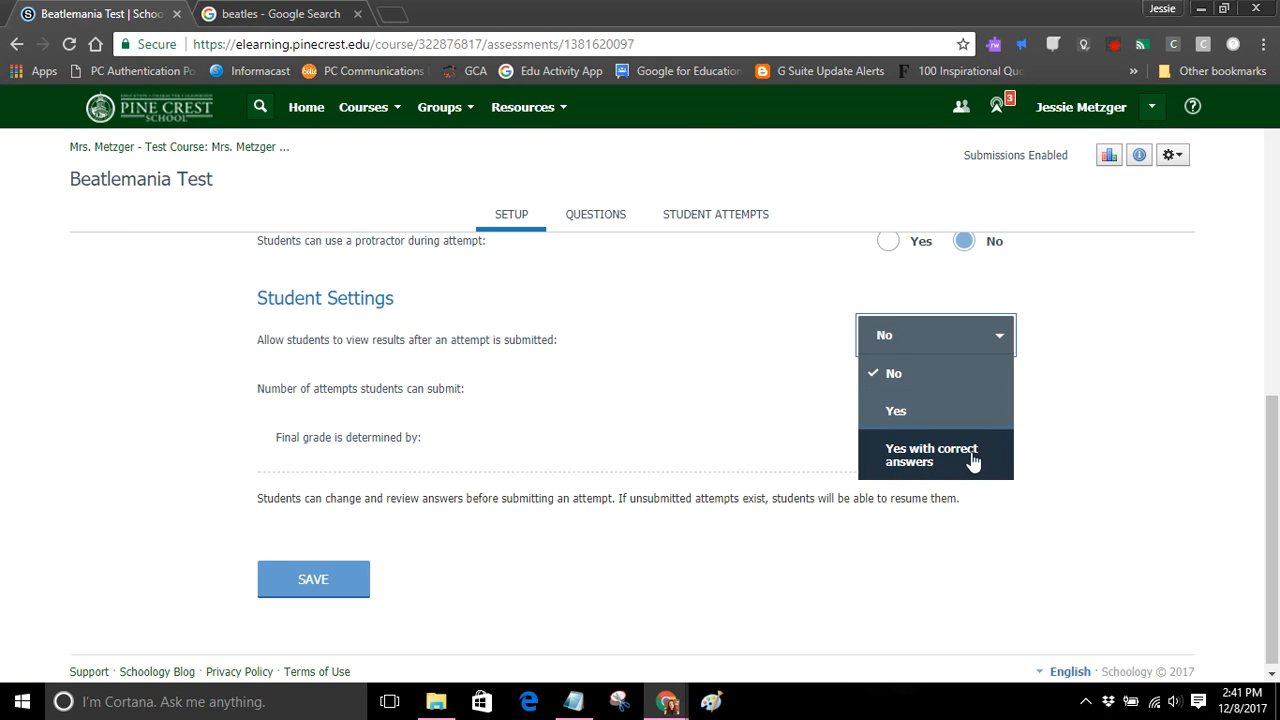
left_click(486, 402)
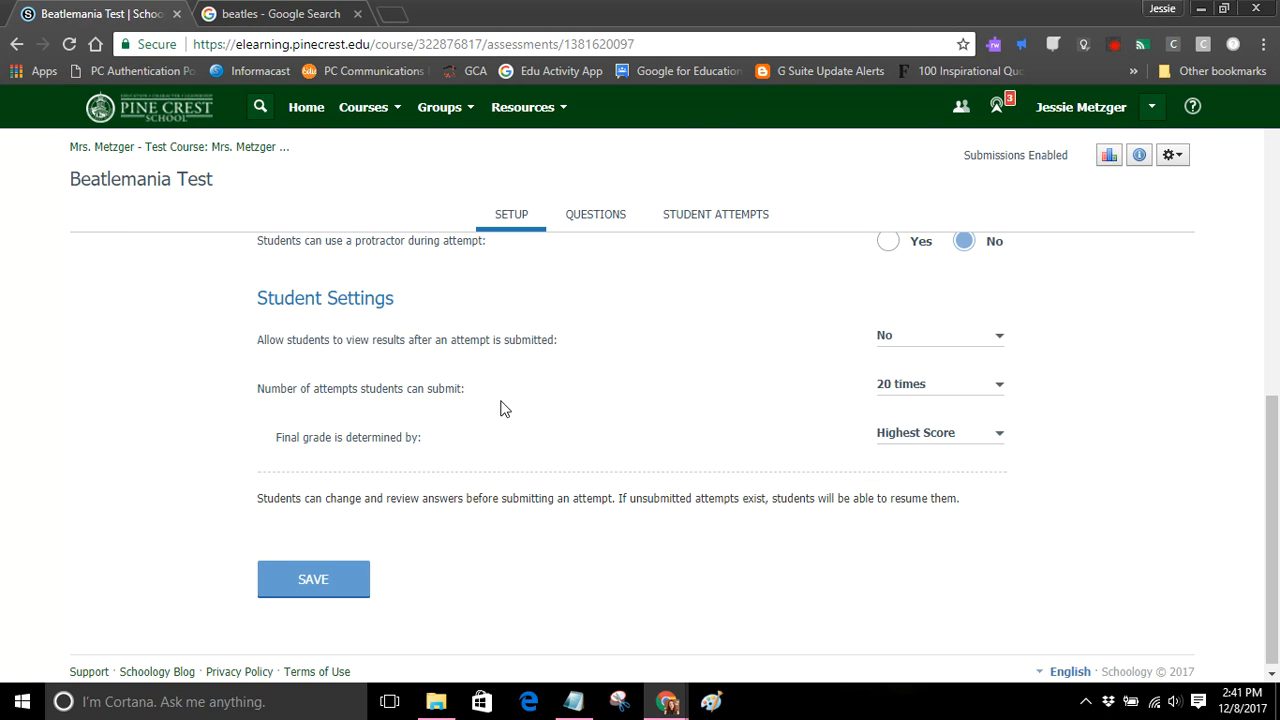
left_click(991, 397)
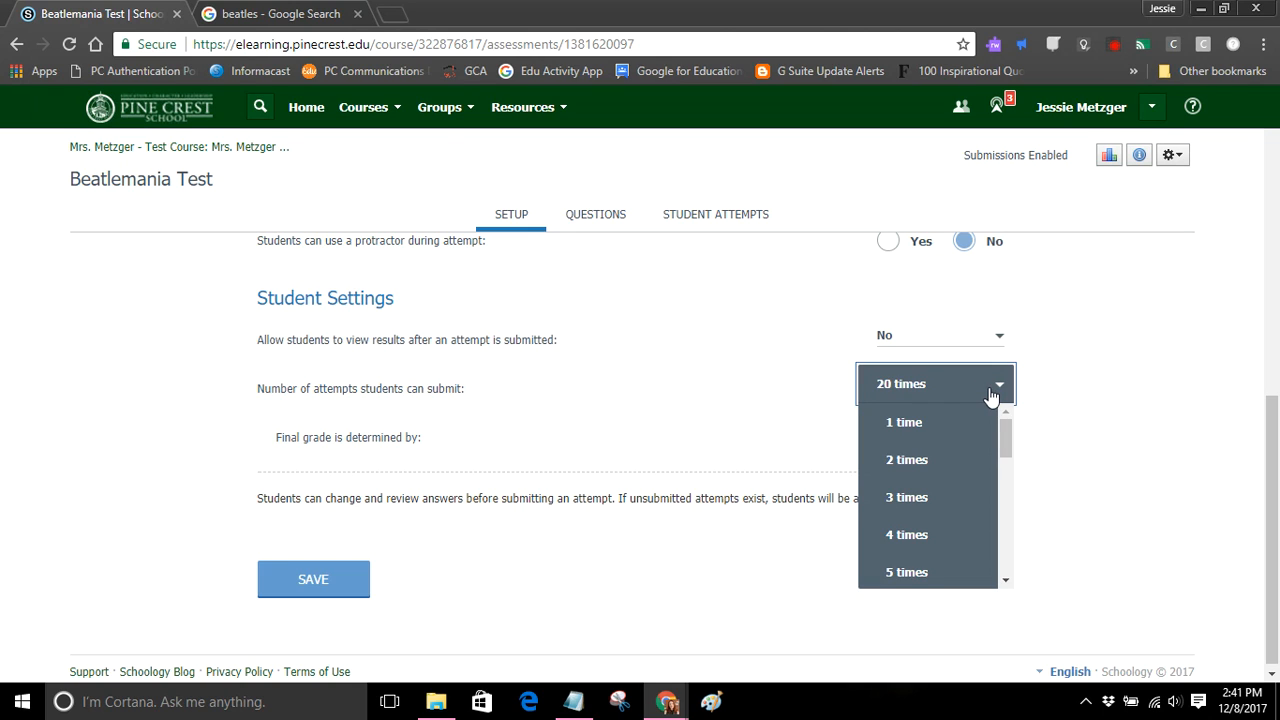
left_click(1113, 357)
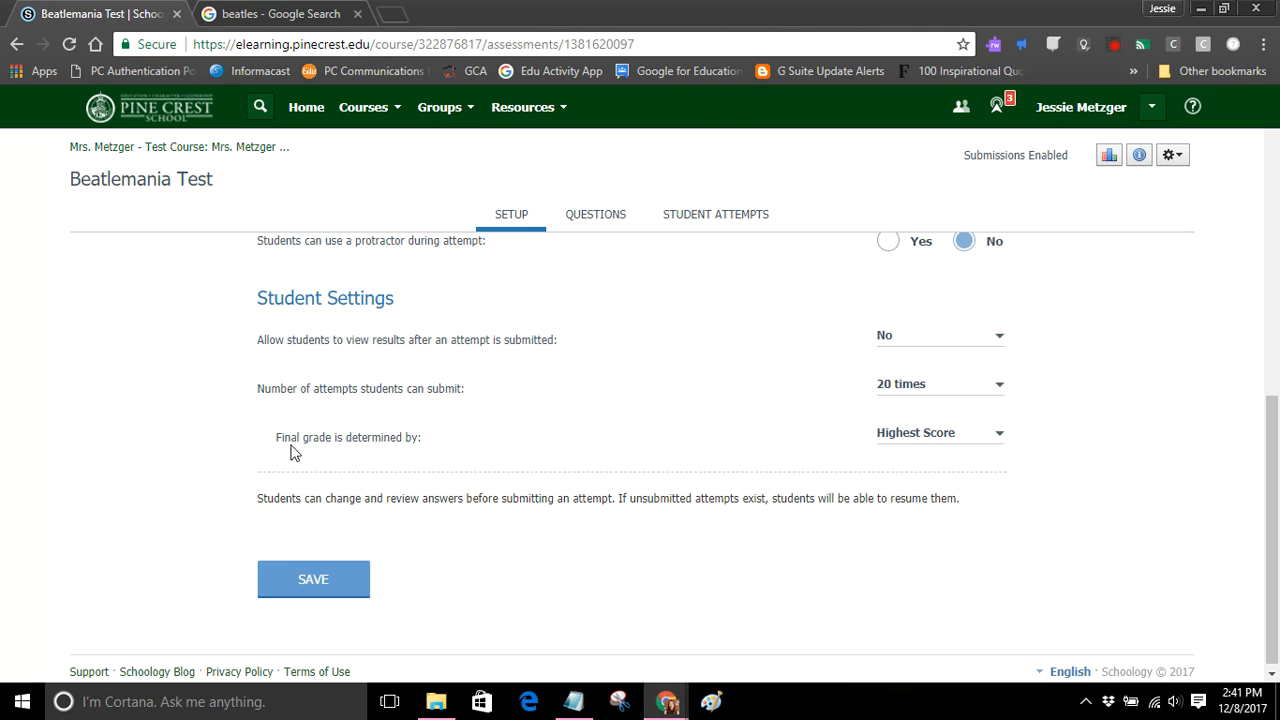
left_click(923, 446)
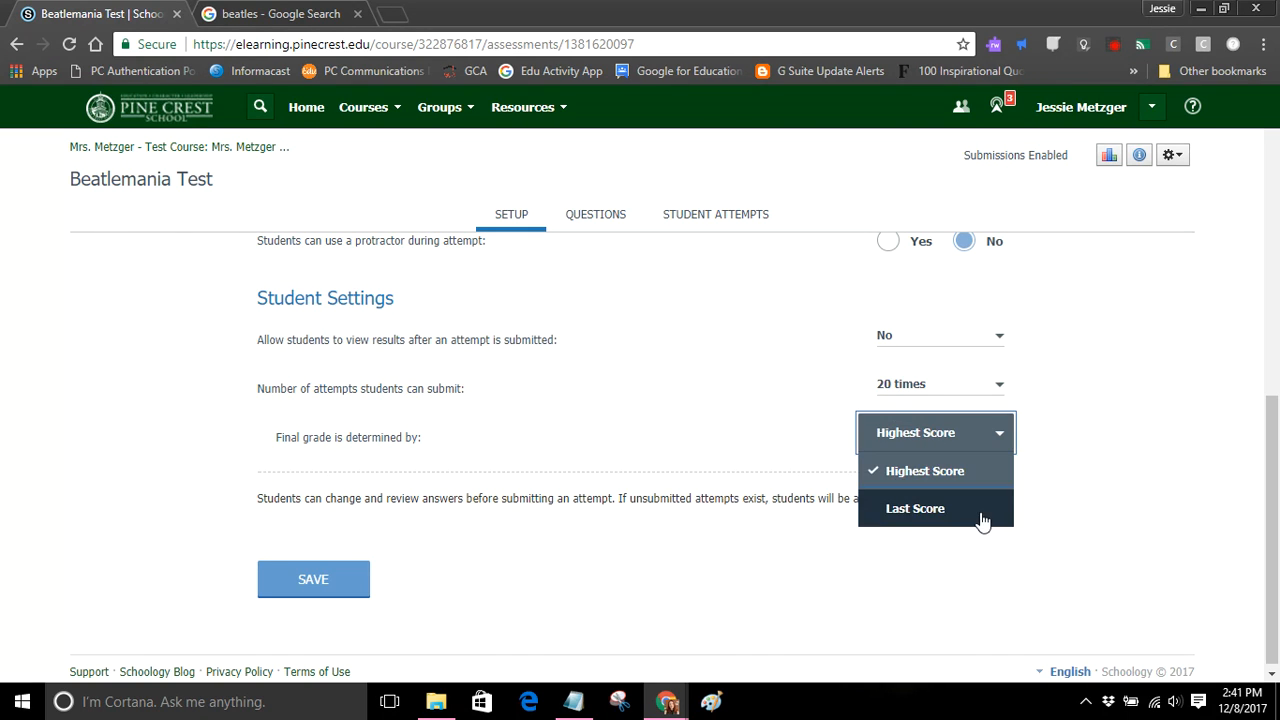
left_click(1055, 450)
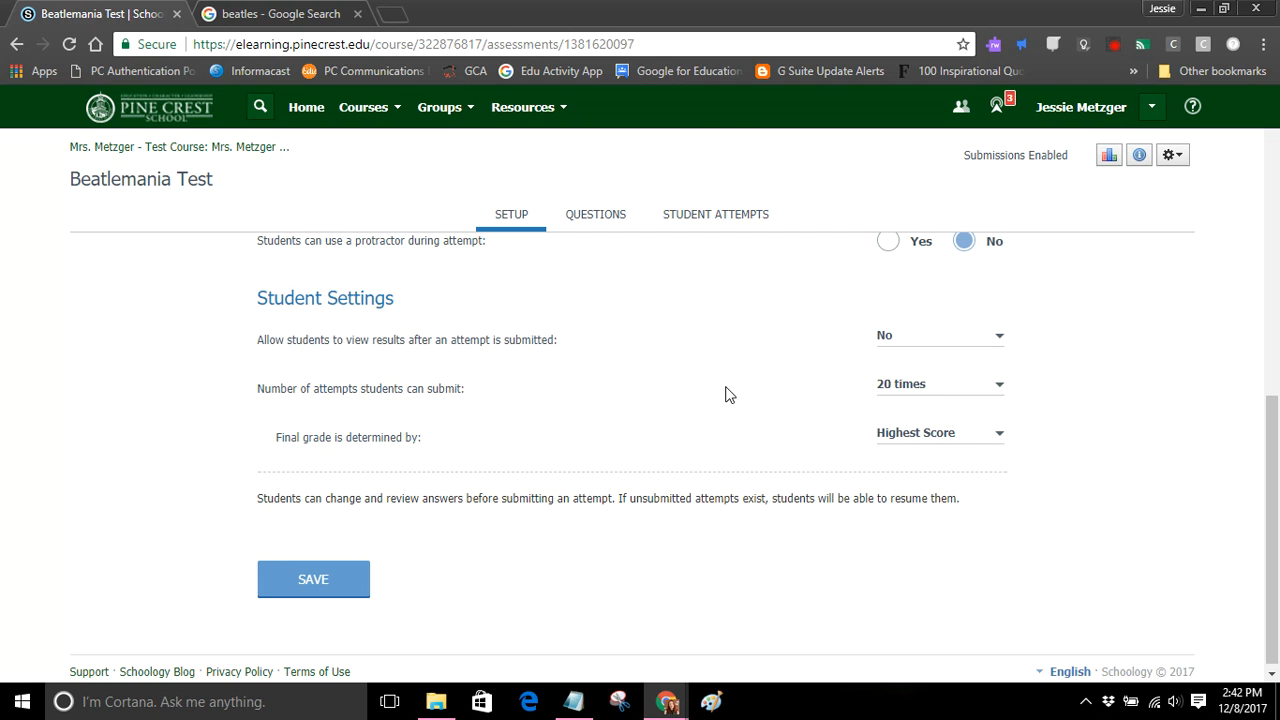
Open the test's question list and look through the question types that can be created
scroll(676, 411, "up", 7)
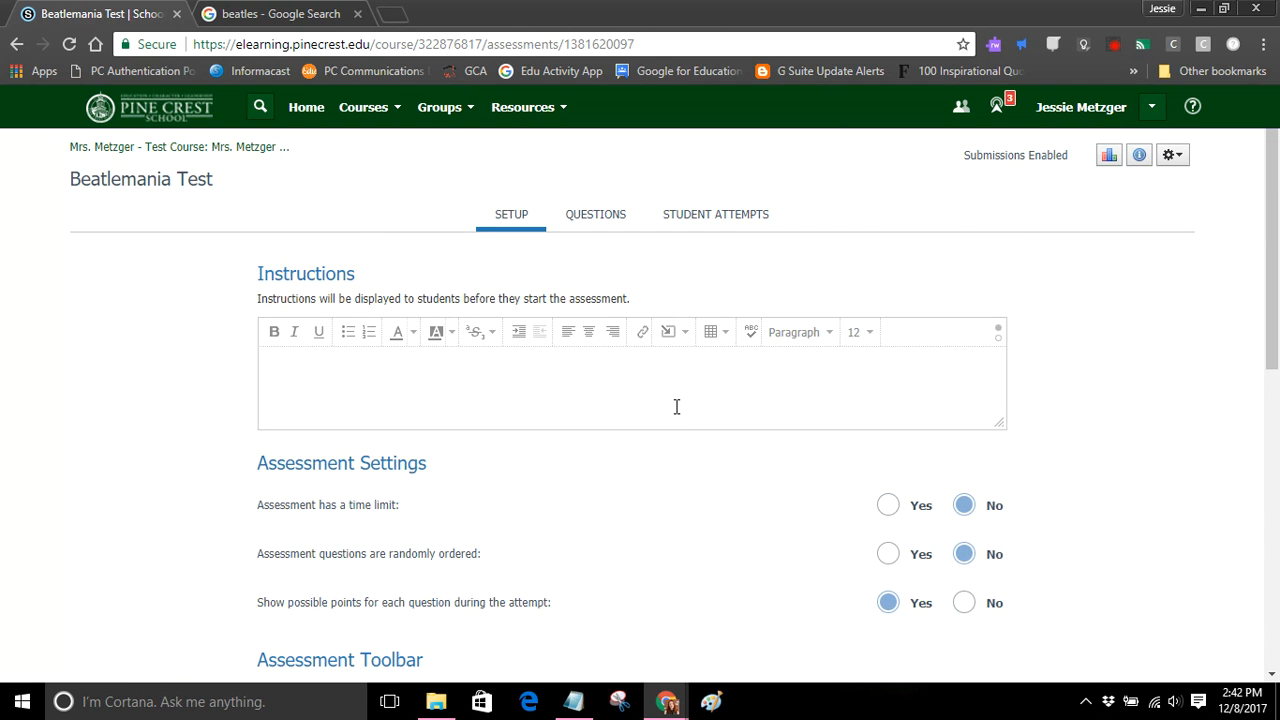
left_click(604, 222)
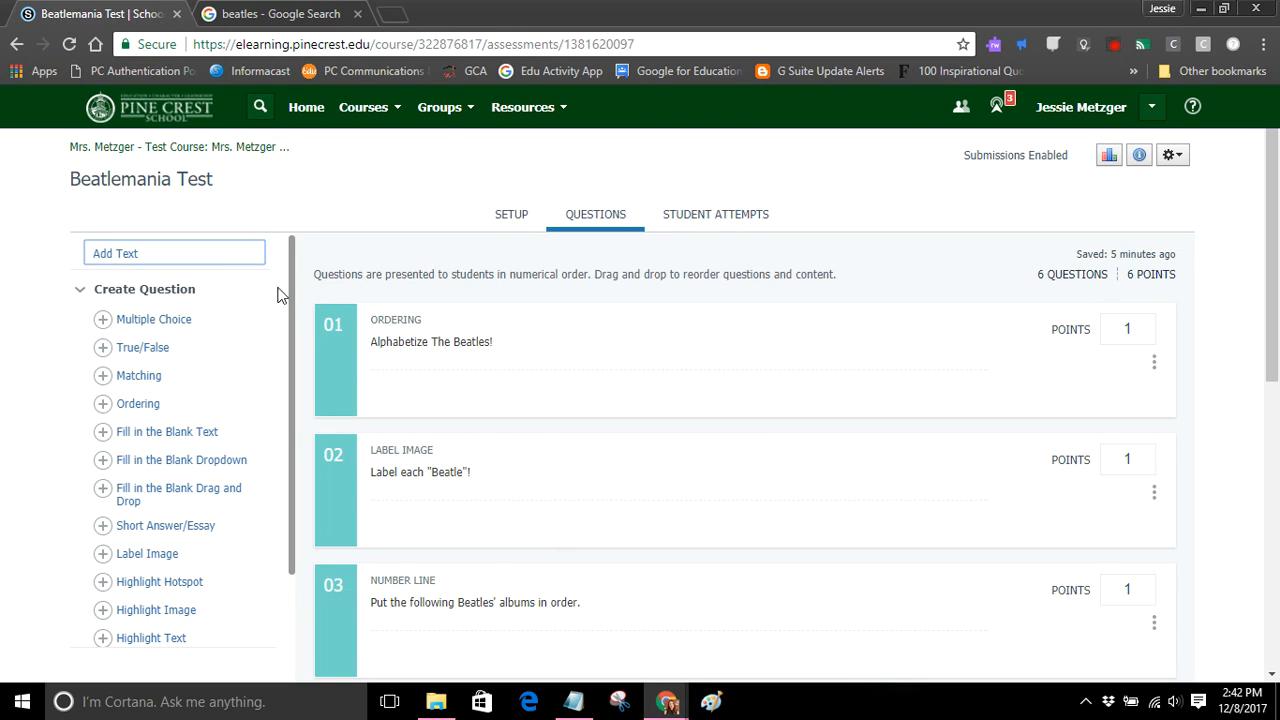
left_click_drag(290, 308, 293, 391)
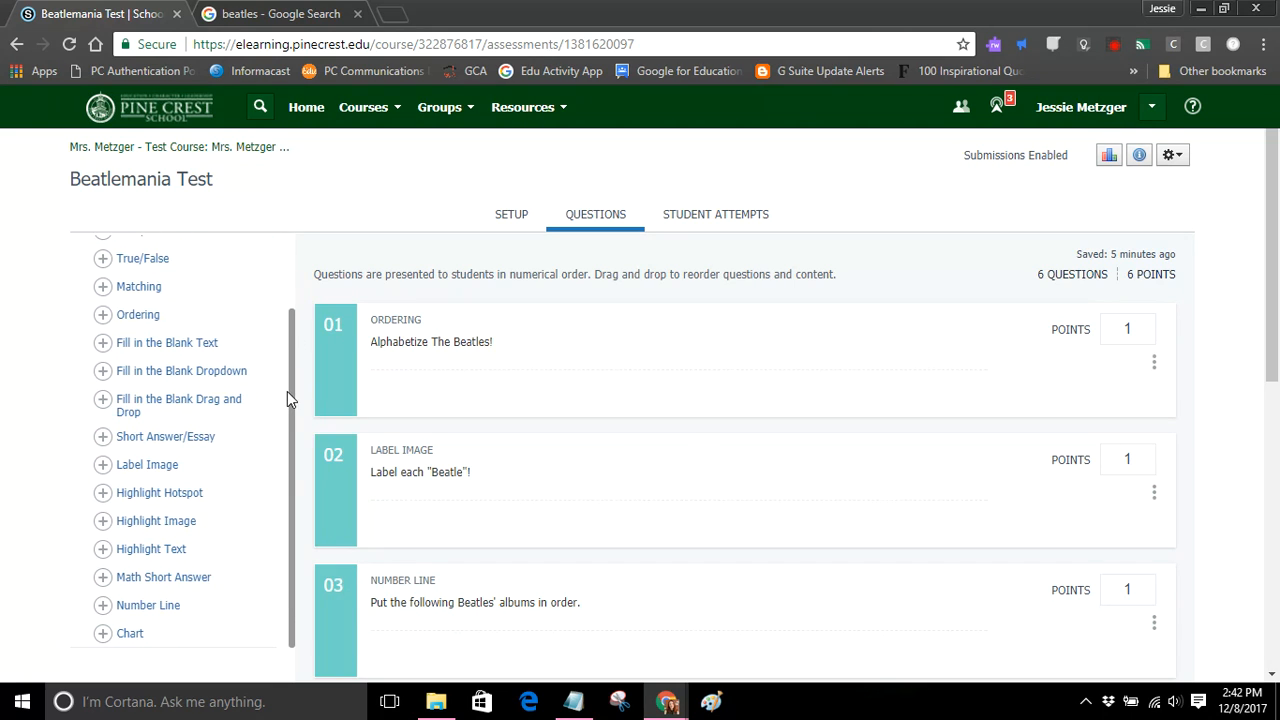
left_click_drag(286, 516, 291, 465)
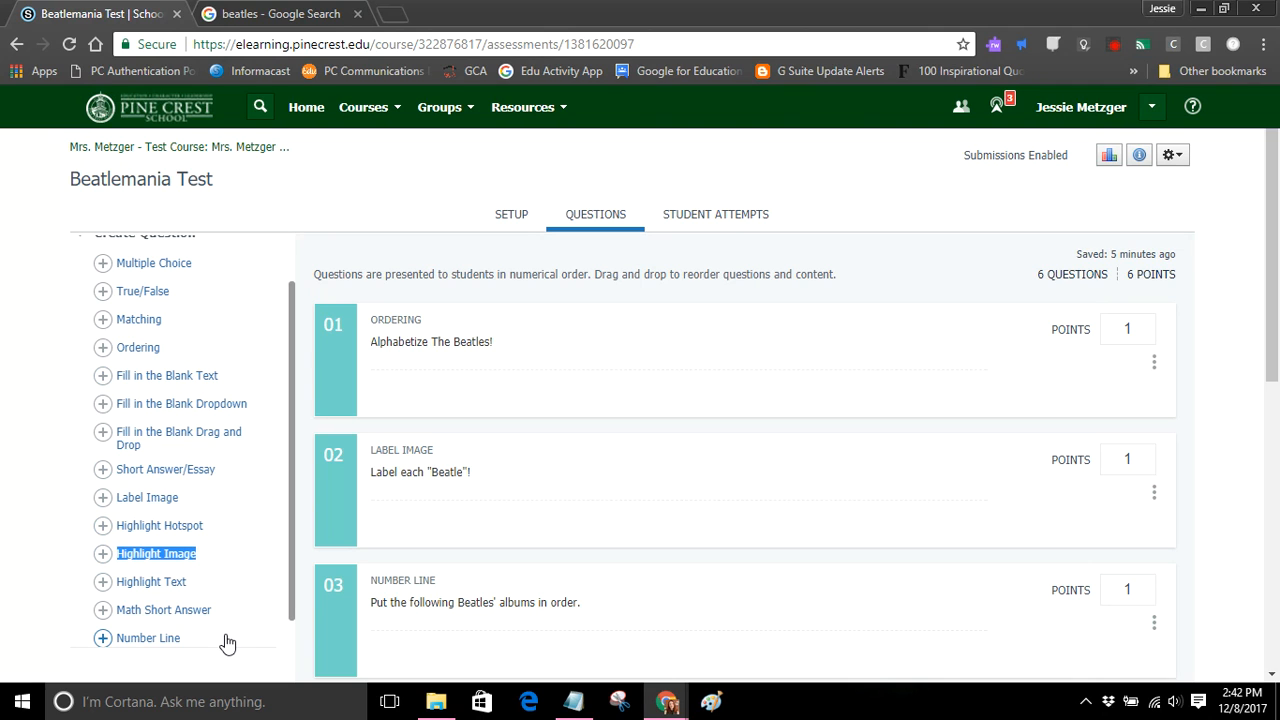
Preview the Ordering question, arrange the responses as George, John, Paul, Ringo, and close the question without saving
left_click(548, 334)
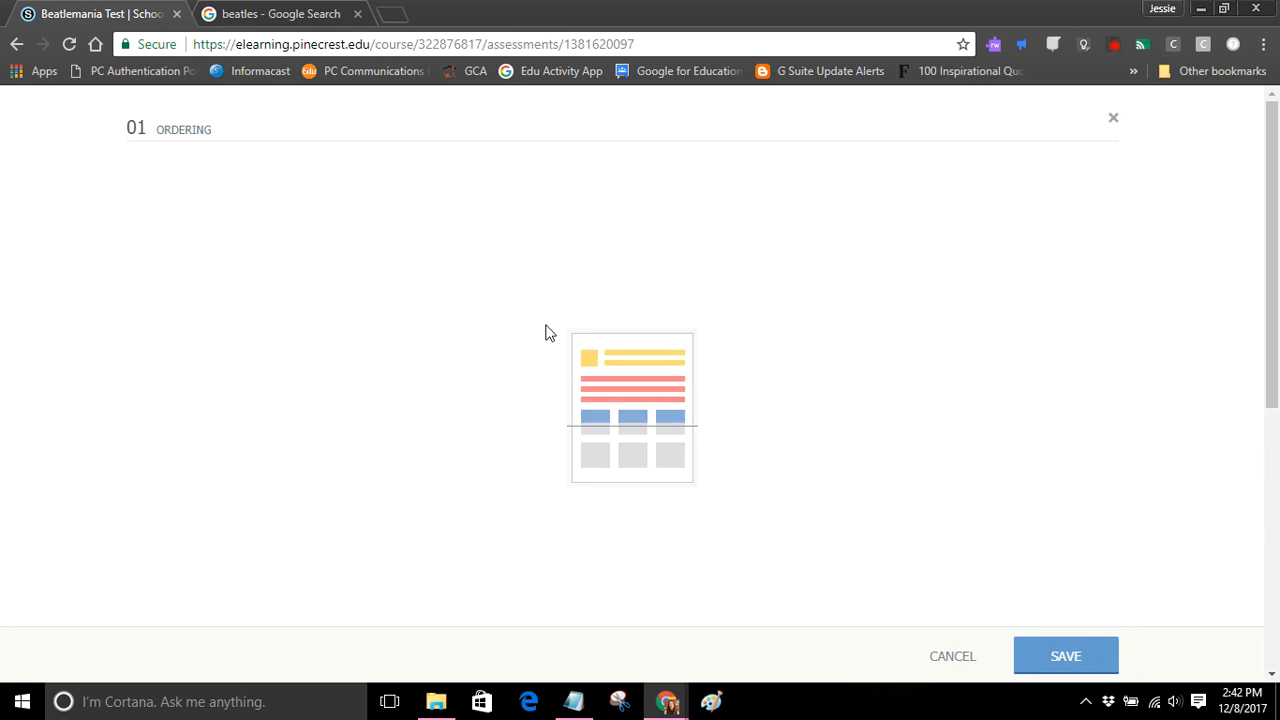
left_click(1050, 182)
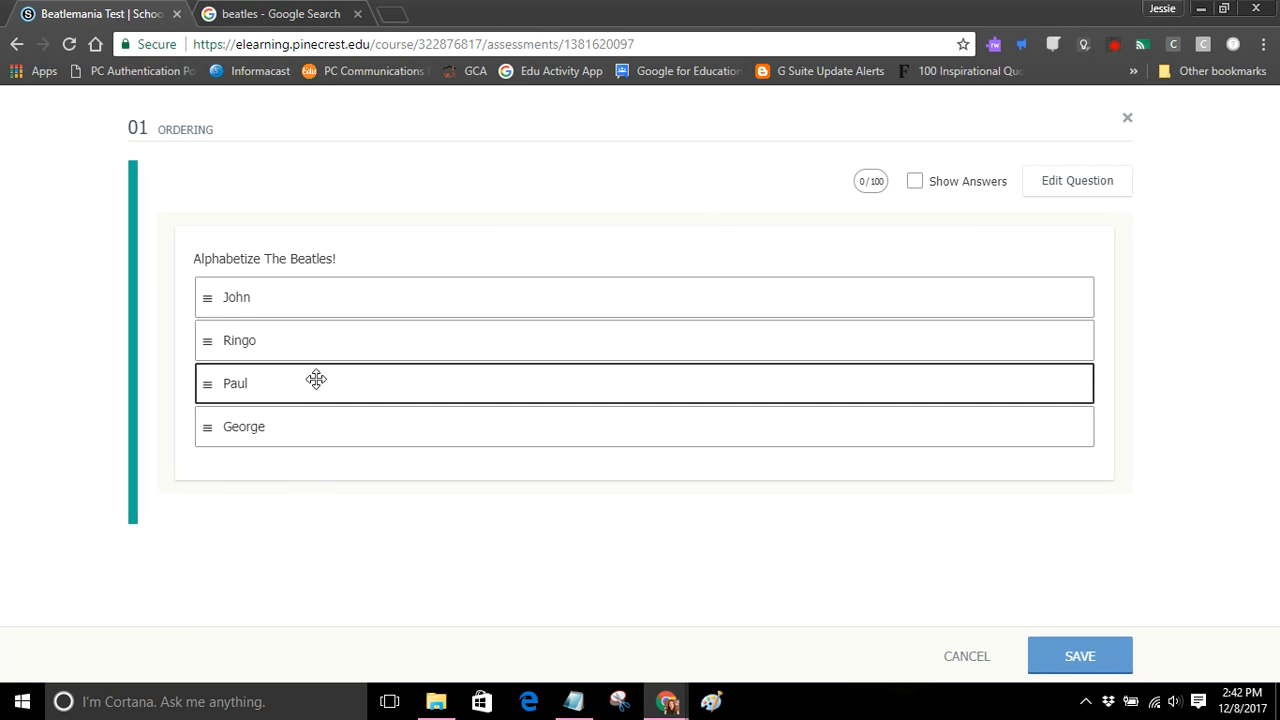
left_click_drag(220, 418, 220, 289)
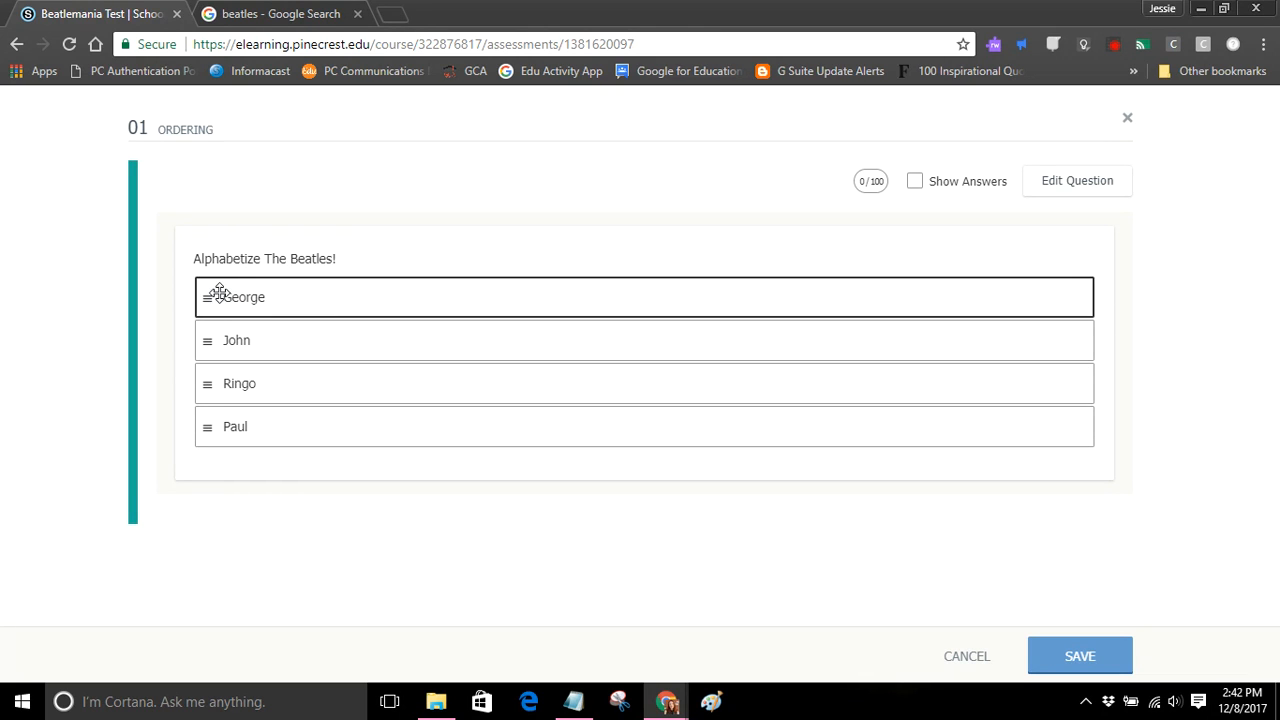
left_click_drag(222, 398, 229, 446)
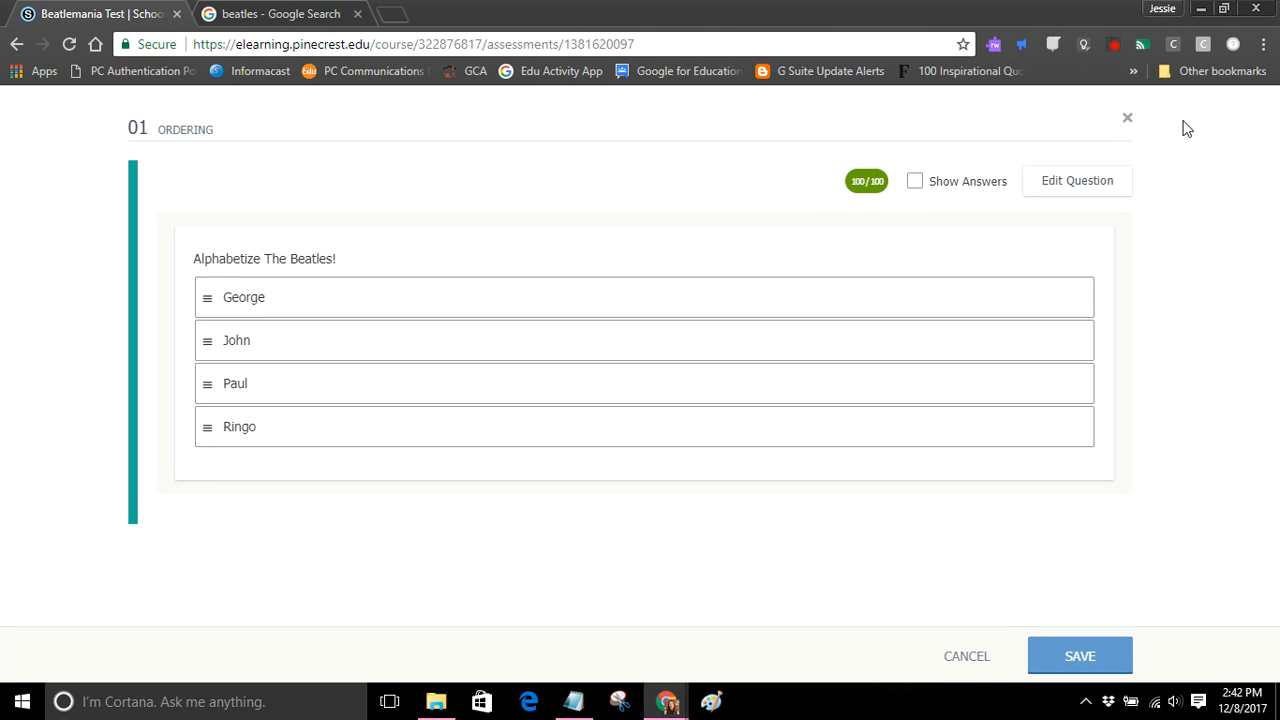
left_click(1127, 119)
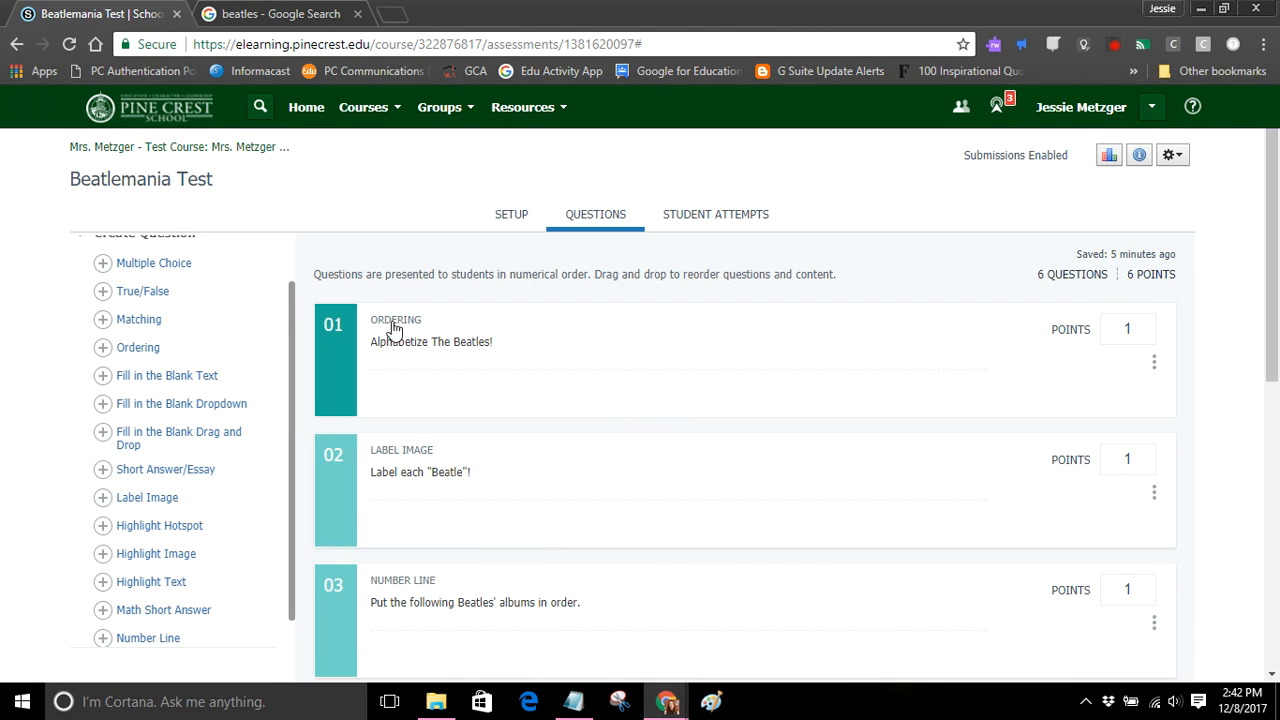
Check which actions are available for the "Alphabetize The Beatles!" question
left_click(1155, 363)
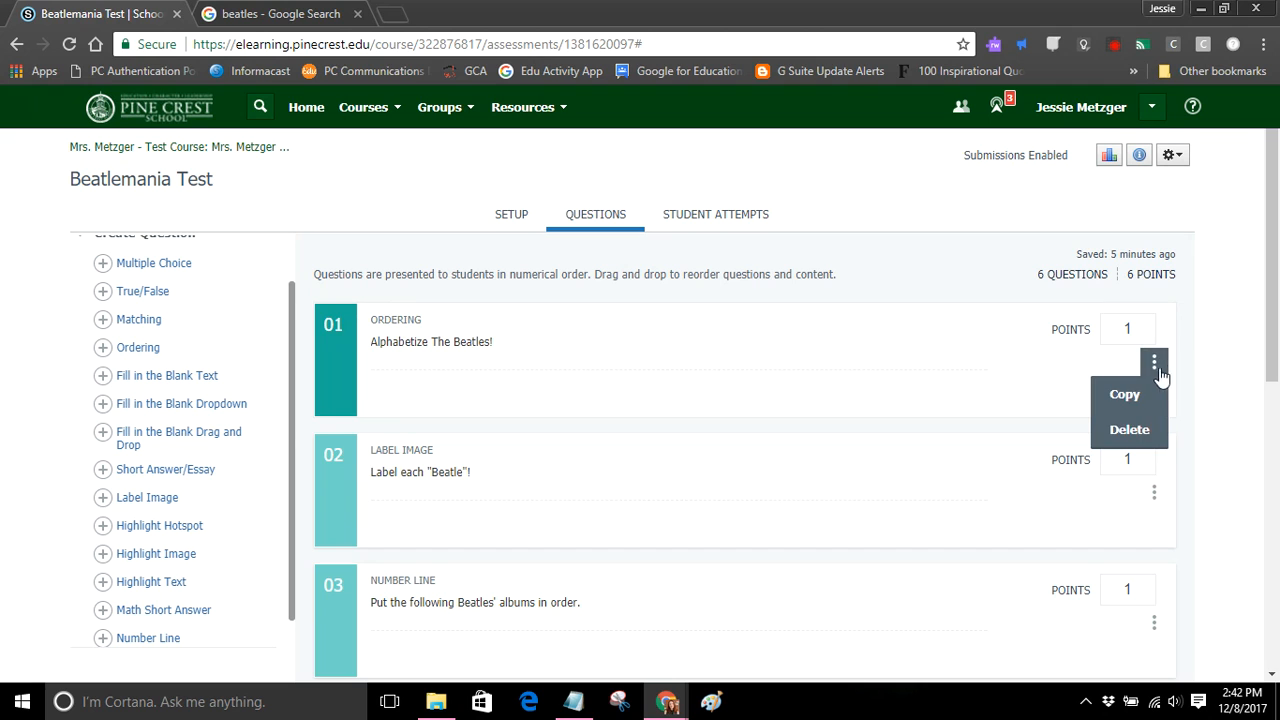
scroll(462, 356, "down", 3)
scroll(466, 362, "up", 3)
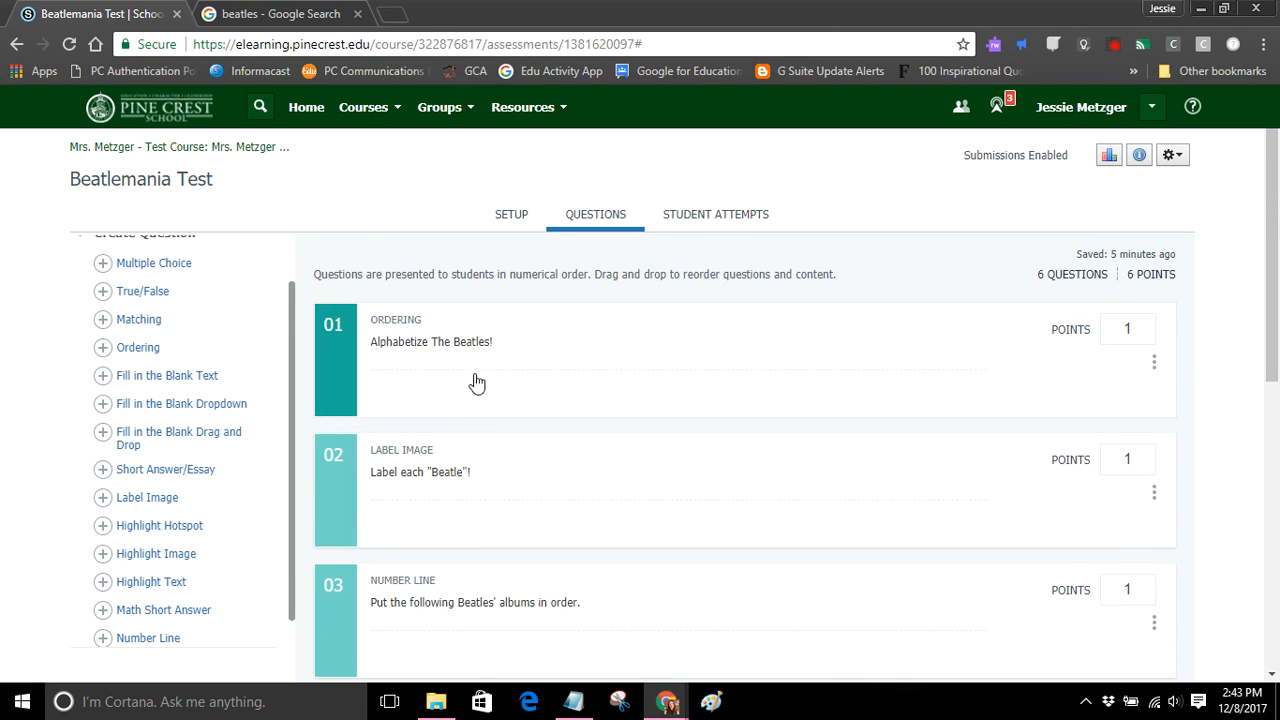
Open the Label Image question, review its image, response boxes, possible responses and correct answer setup, and close it
left_click(450, 455)
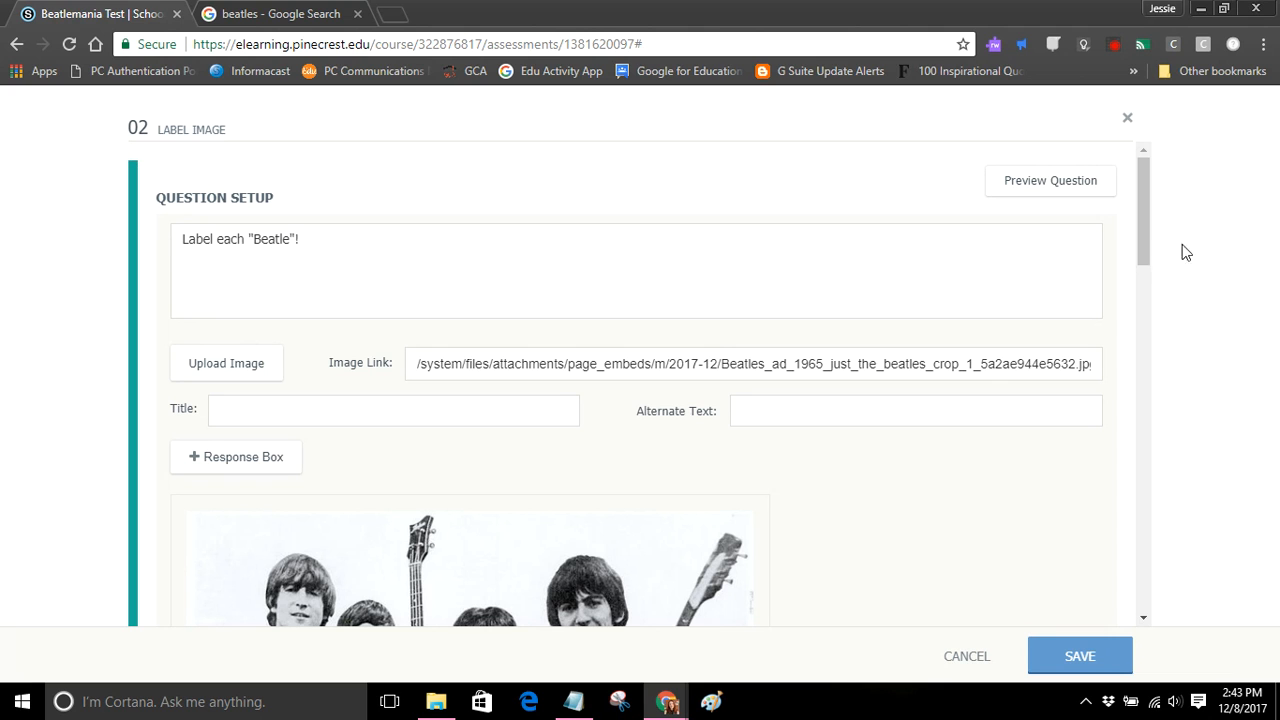
left_click_drag(1144, 229, 1149, 266)
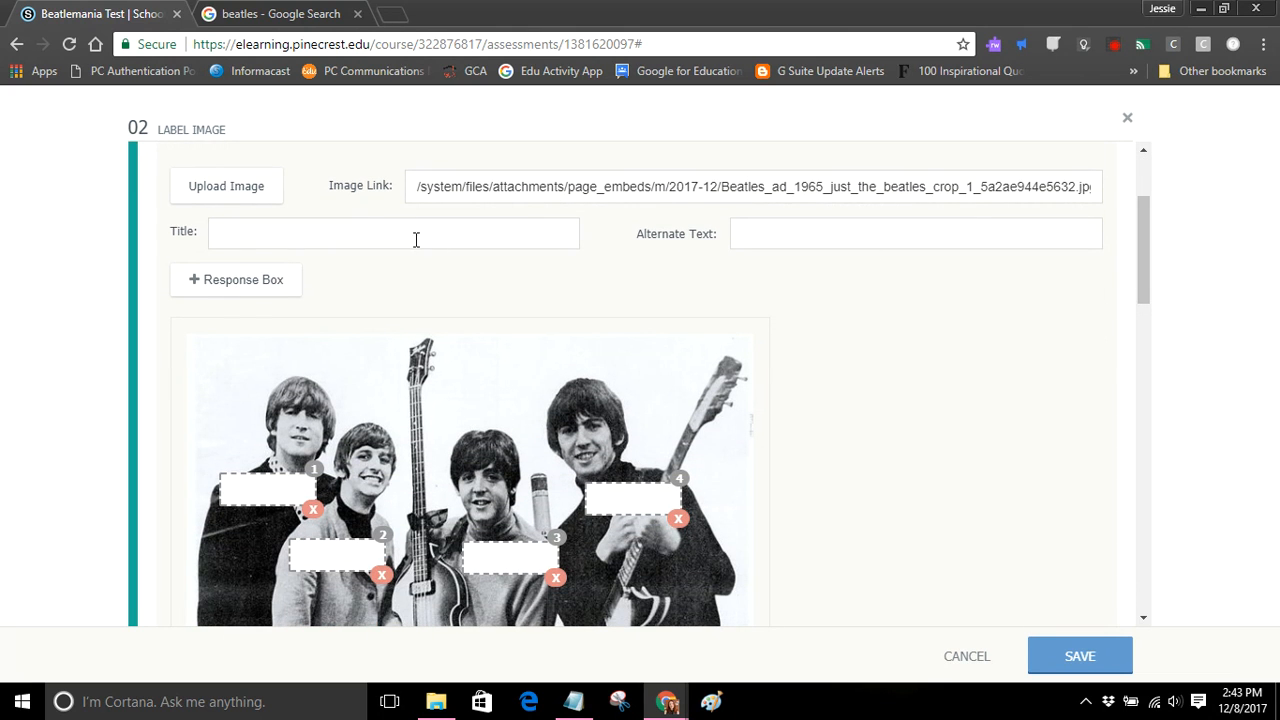
left_click_drag(1143, 224, 1140, 272)
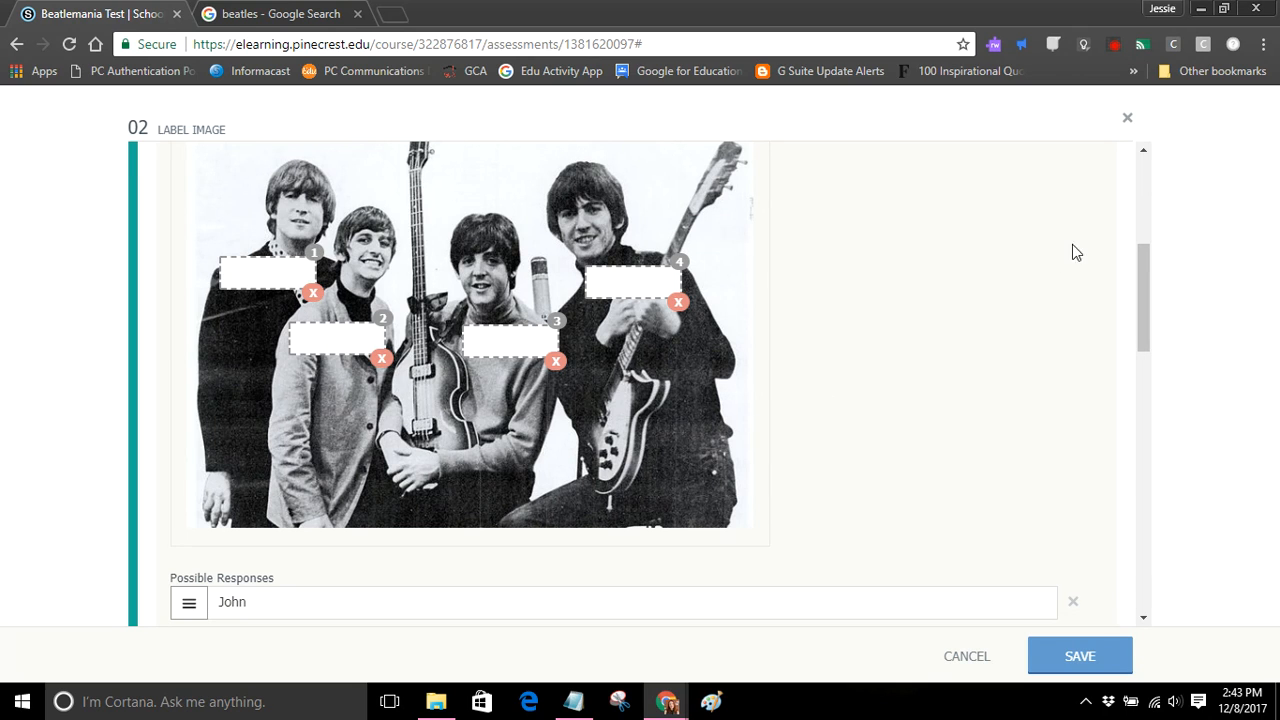
left_click_drag(1146, 271, 1150, 407)
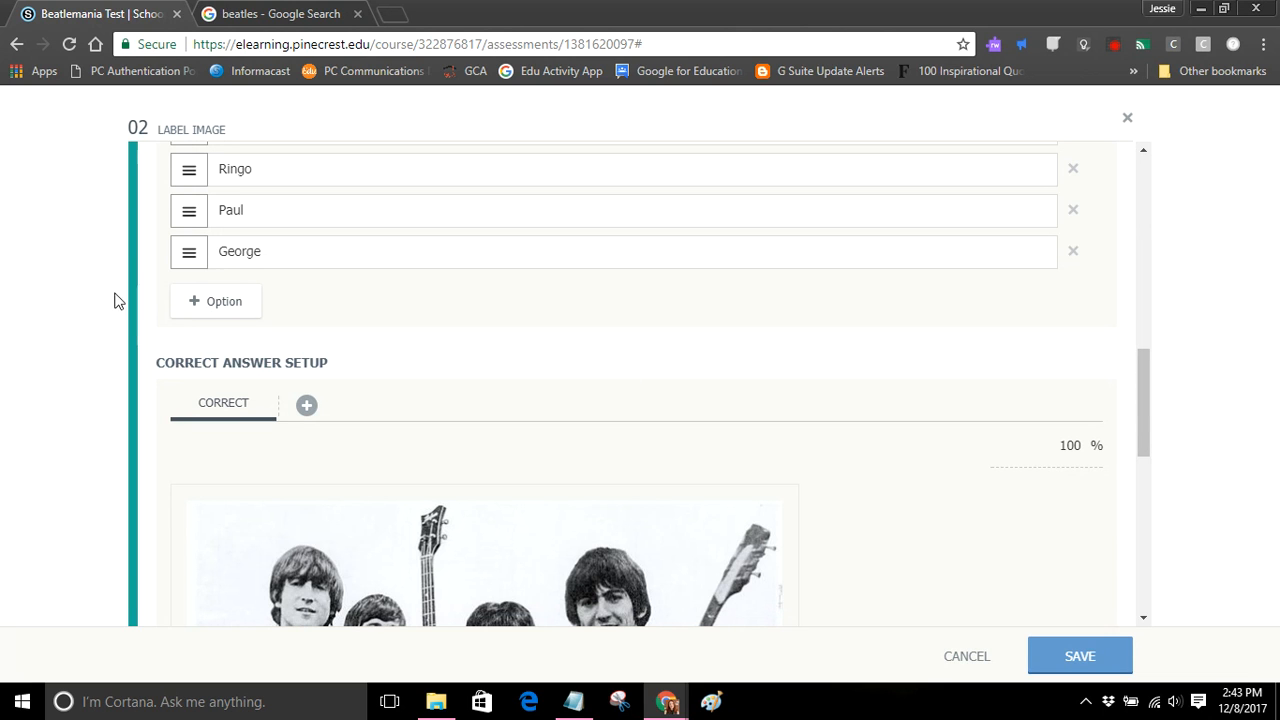
left_click_drag(1145, 378, 1140, 172)
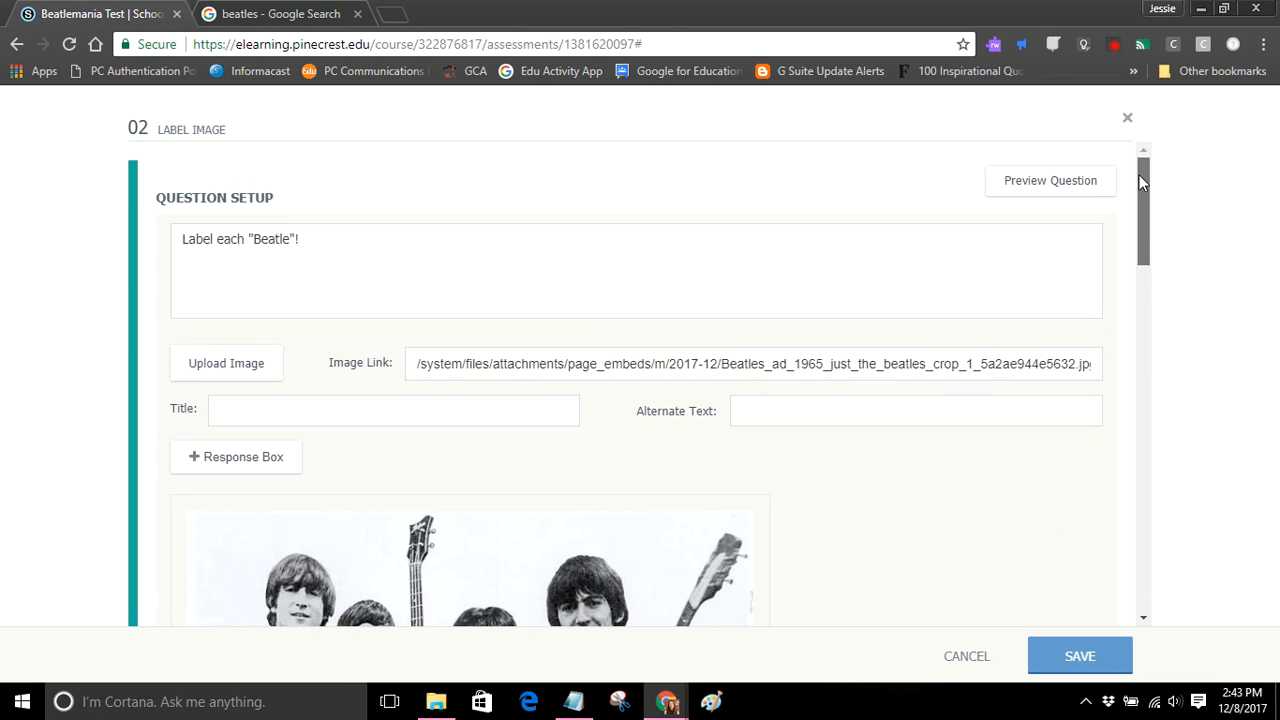
left_click(1128, 120)
Preview the Number Line question, placing Let it Be at 1970, Abbey Road at 1969 and Please Please Me near 1966, and close without saving
scroll(468, 515, "down", 2)
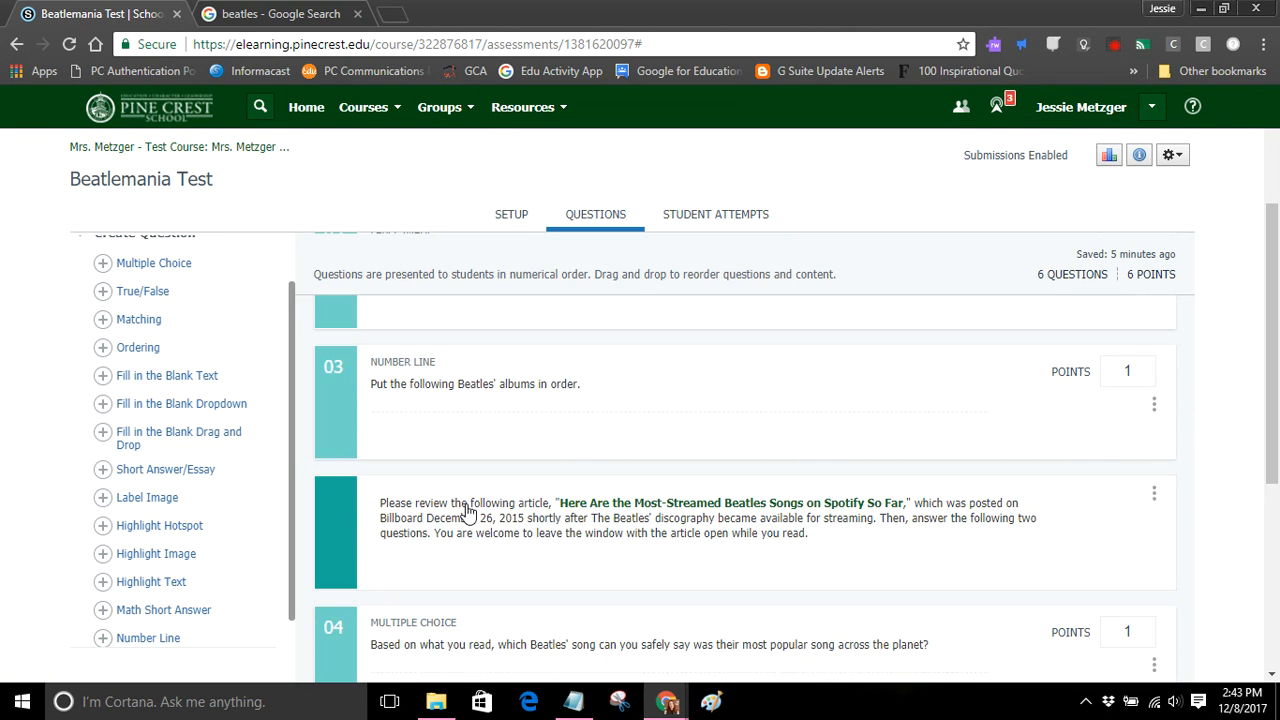
left_click(568, 378)
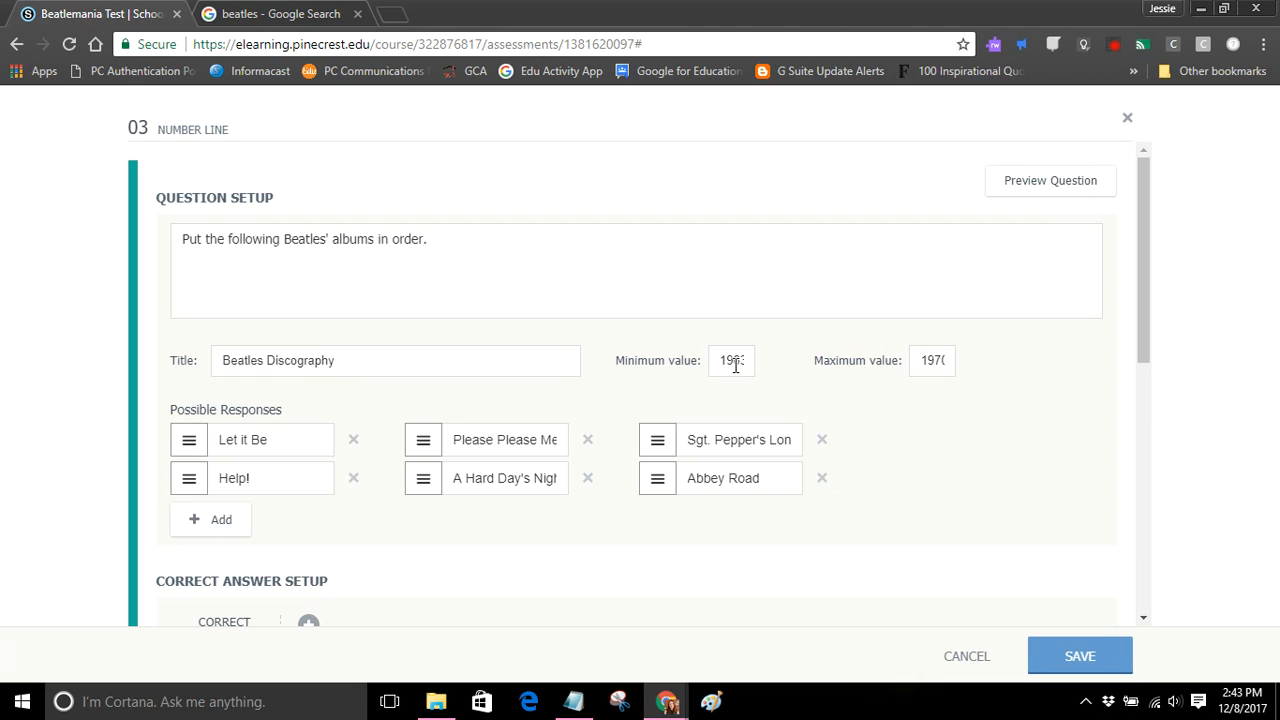
type("3")
left_click(1063, 186)
left_click_drag(260, 455, 700, 334)
left_click_drag(458, 501, 608, 328)
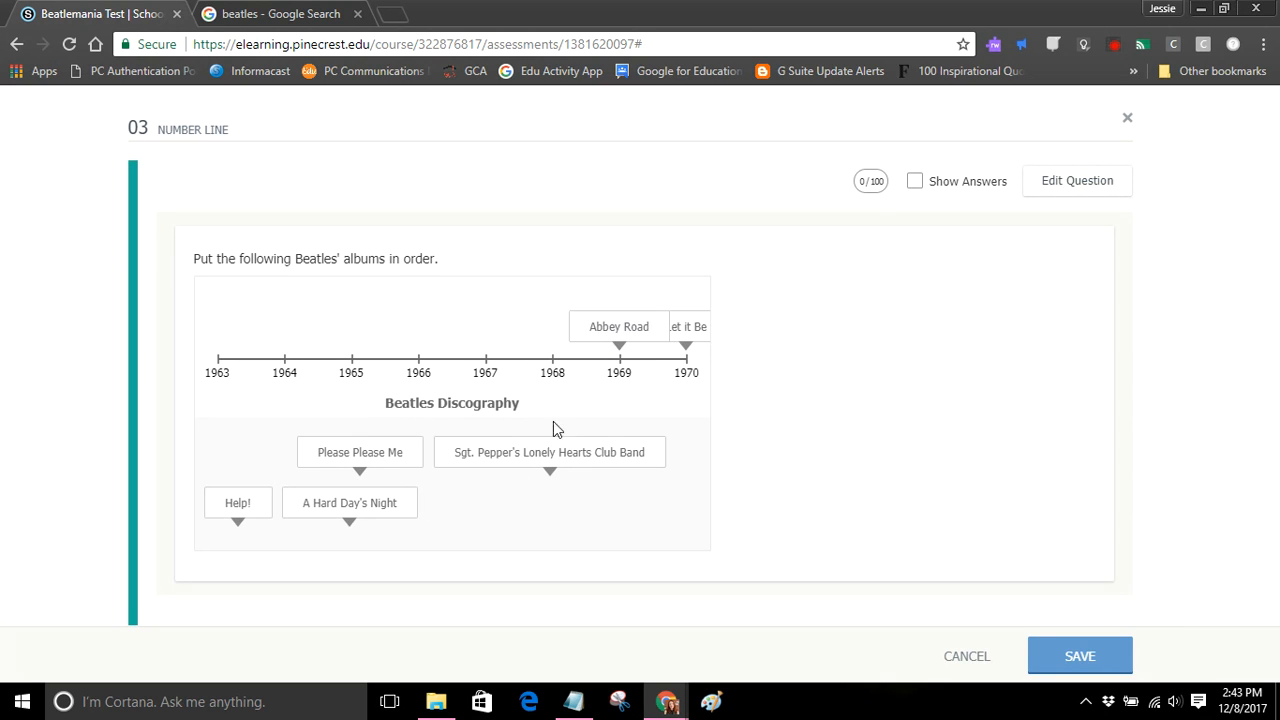
left_click_drag(378, 452, 432, 364)
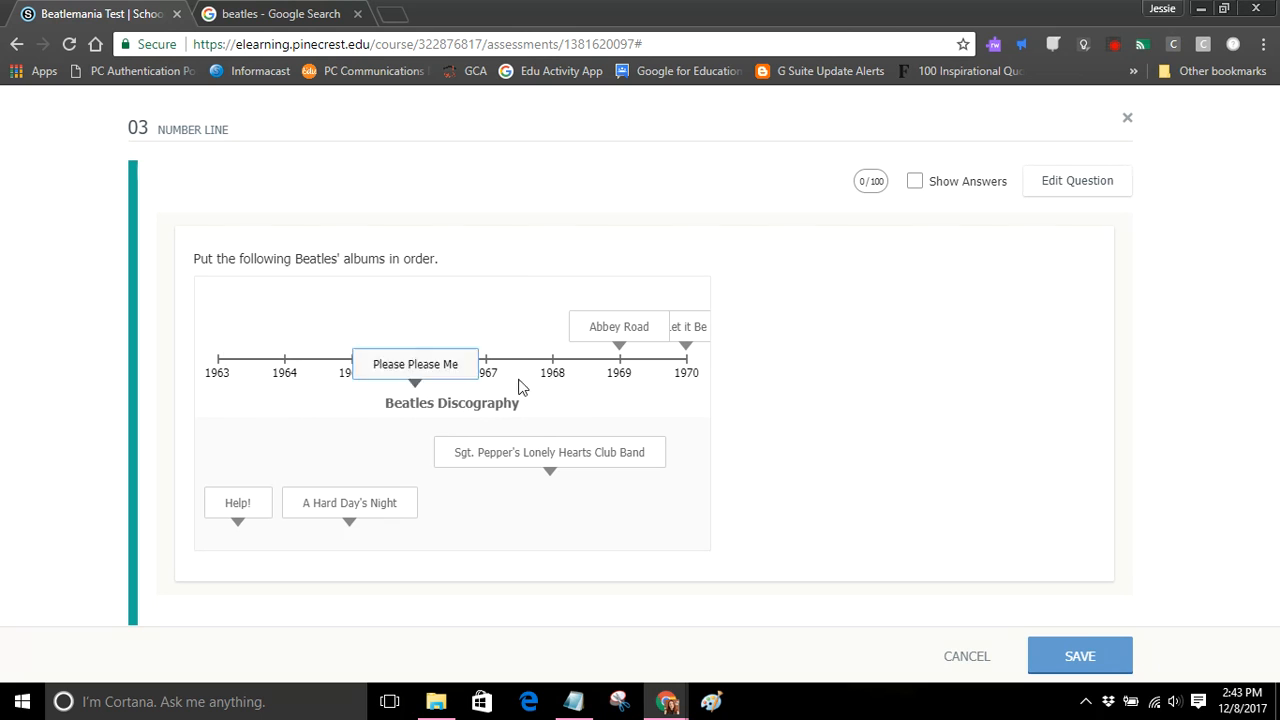
left_click(1128, 121)
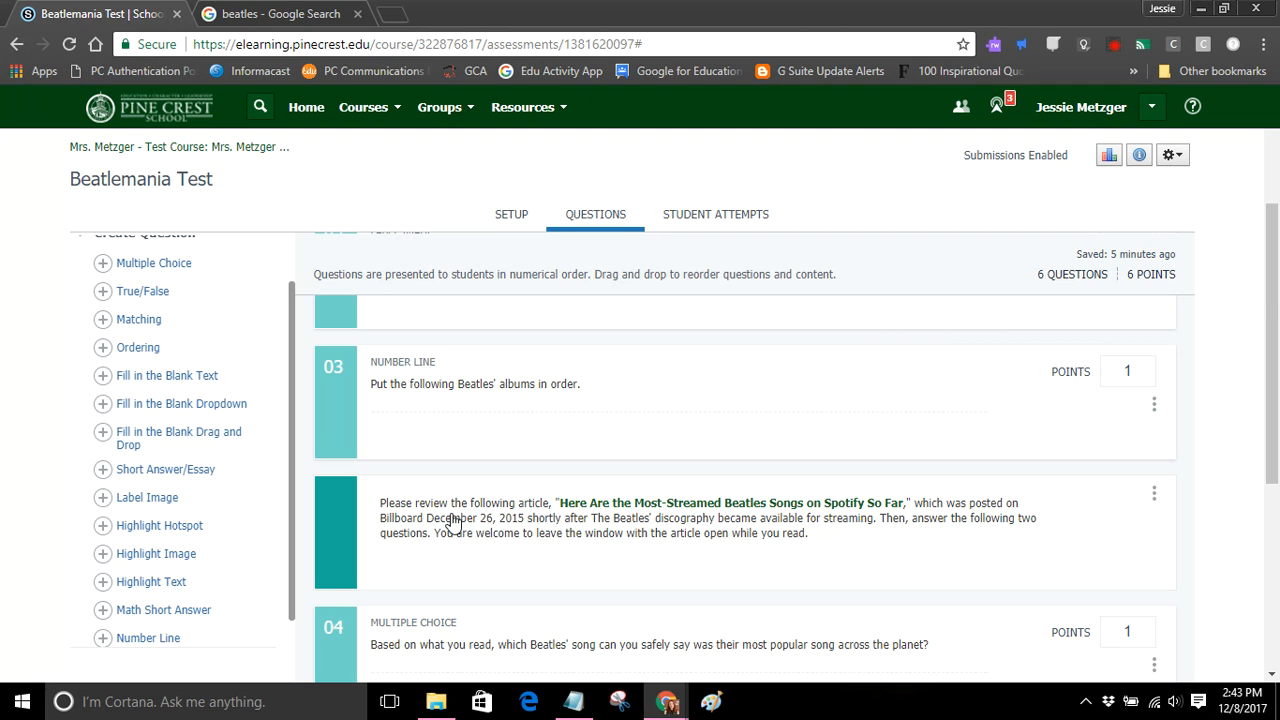
Review the article prompt and neighbouring questions, inspect the Fill in the Blank Text question's setup and correct answer, and close it
scroll(452, 520, "down", 2)
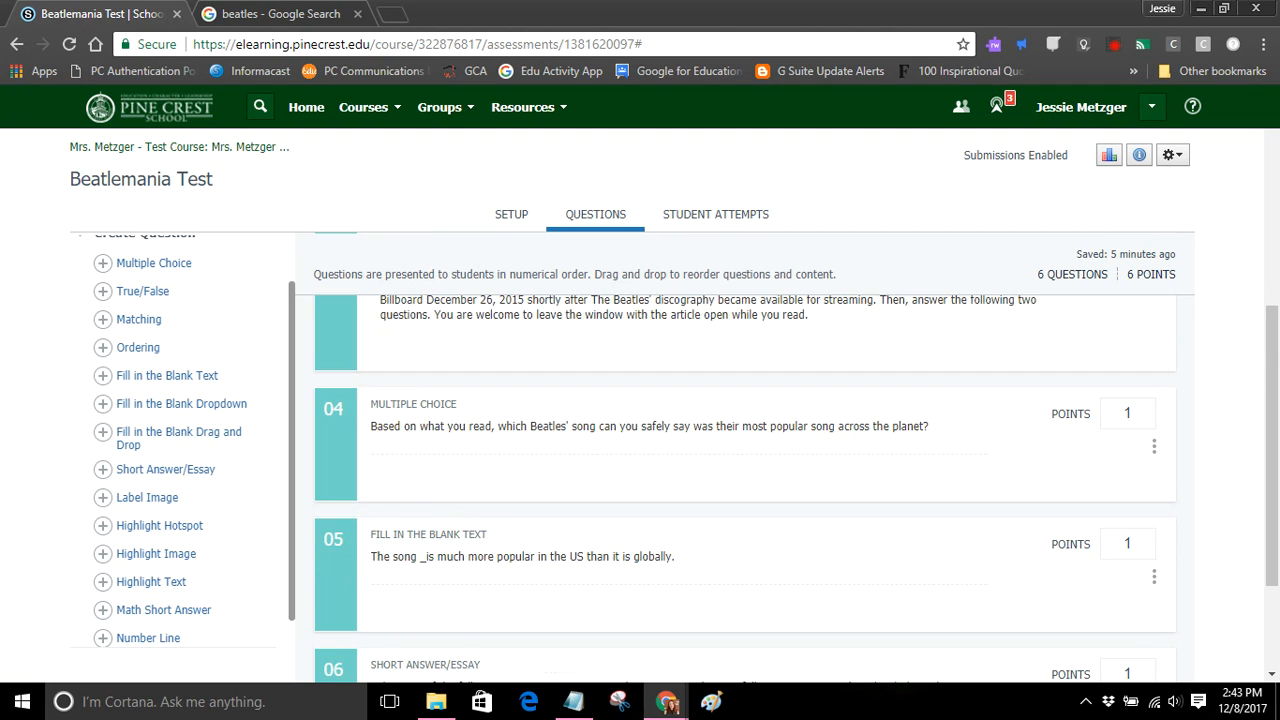
scroll(600, 380, "up", 1)
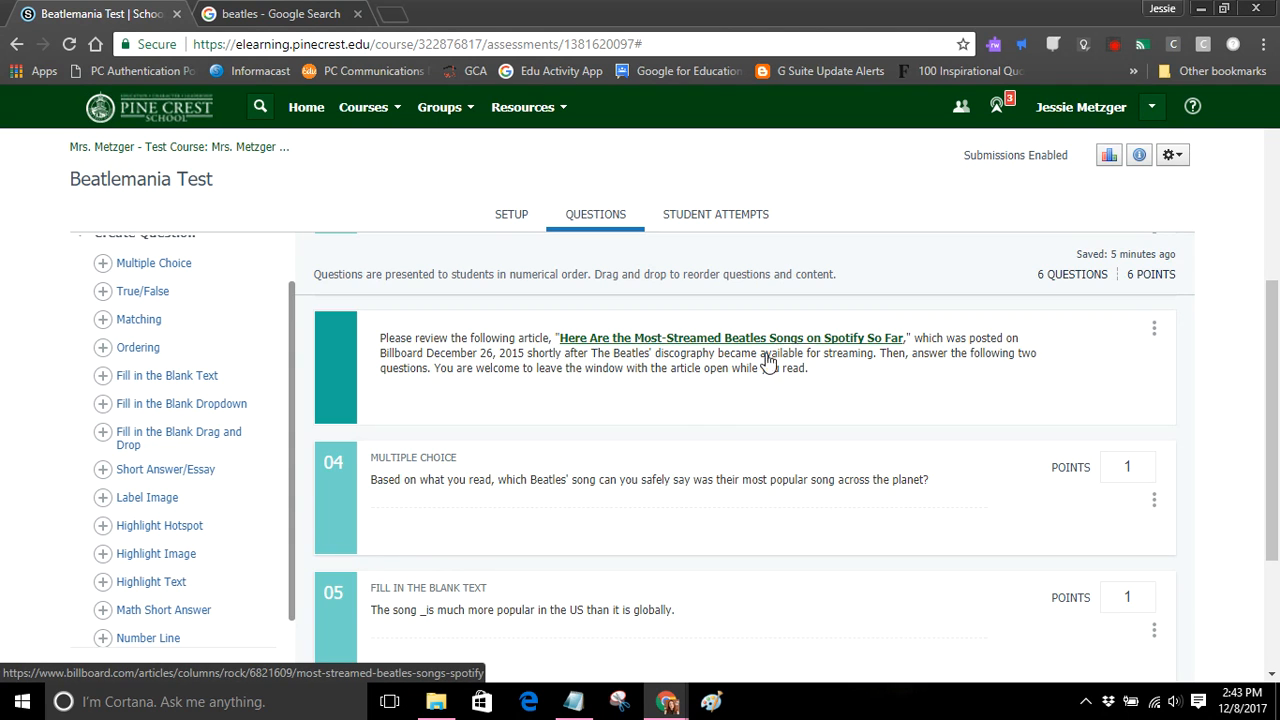
scroll(1272, 405, "down", 1)
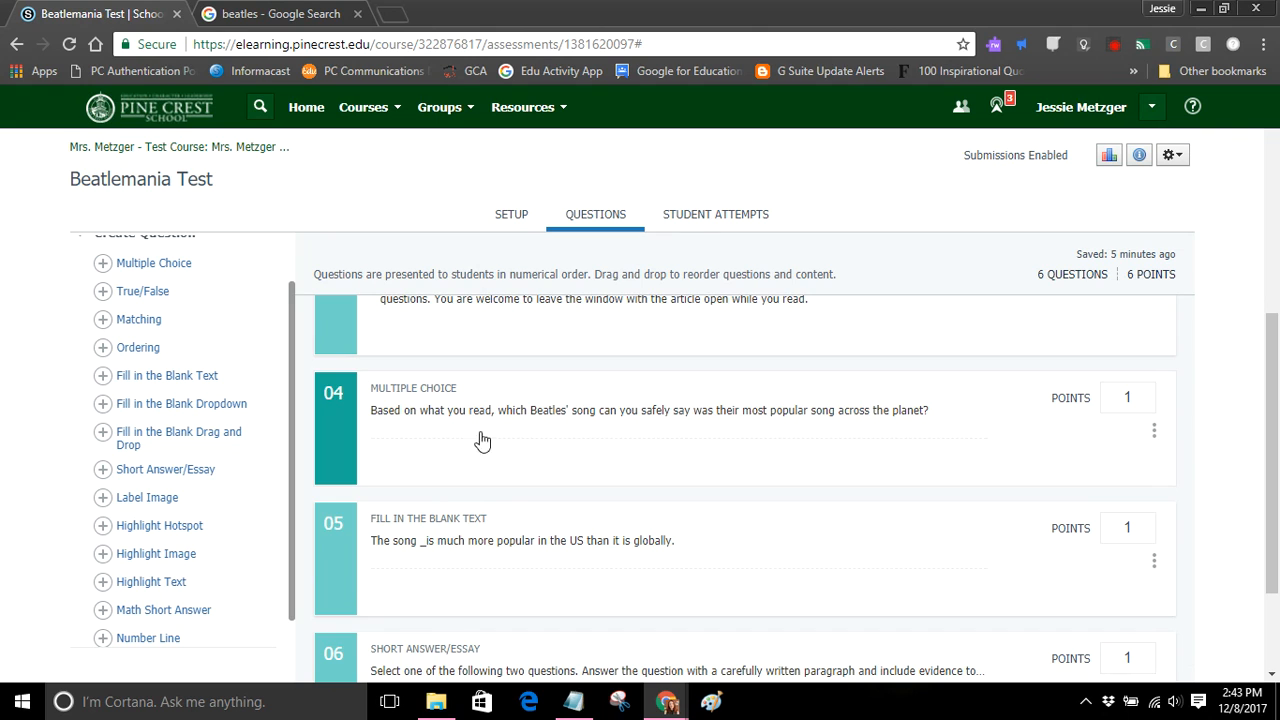
left_click(491, 523)
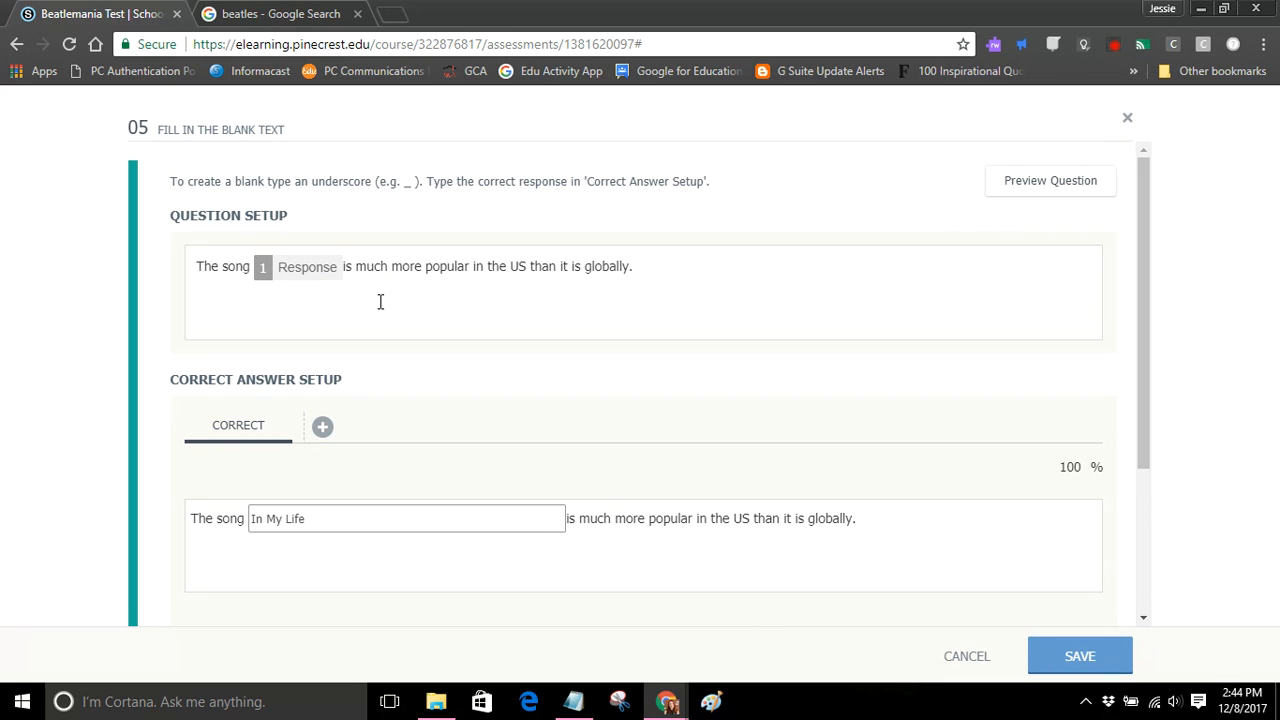
left_click(1128, 121)
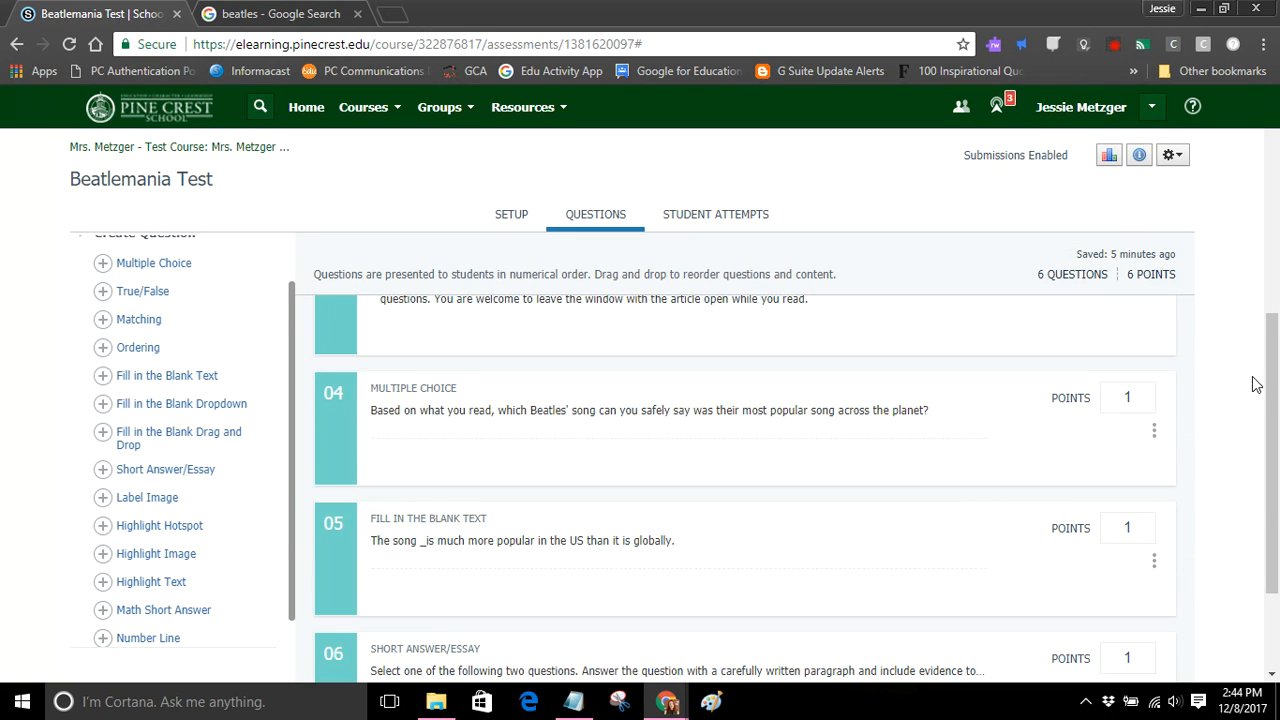
Check which actions are available for the Short Answer/Essay question
scroll(1248, 397, "down", 3)
left_click(1154, 536)
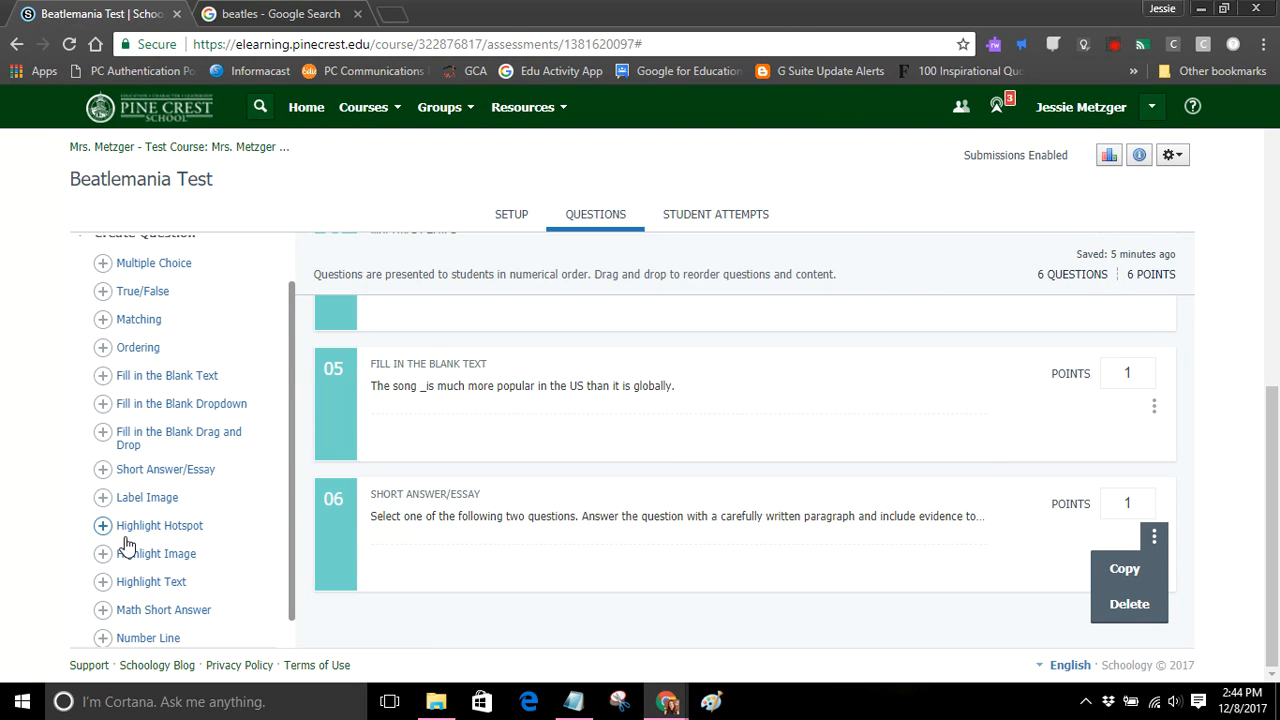
Start a Math Short Answer question, examine its math formula editor, and close the question without saving
scroll(294, 420, "down", 1)
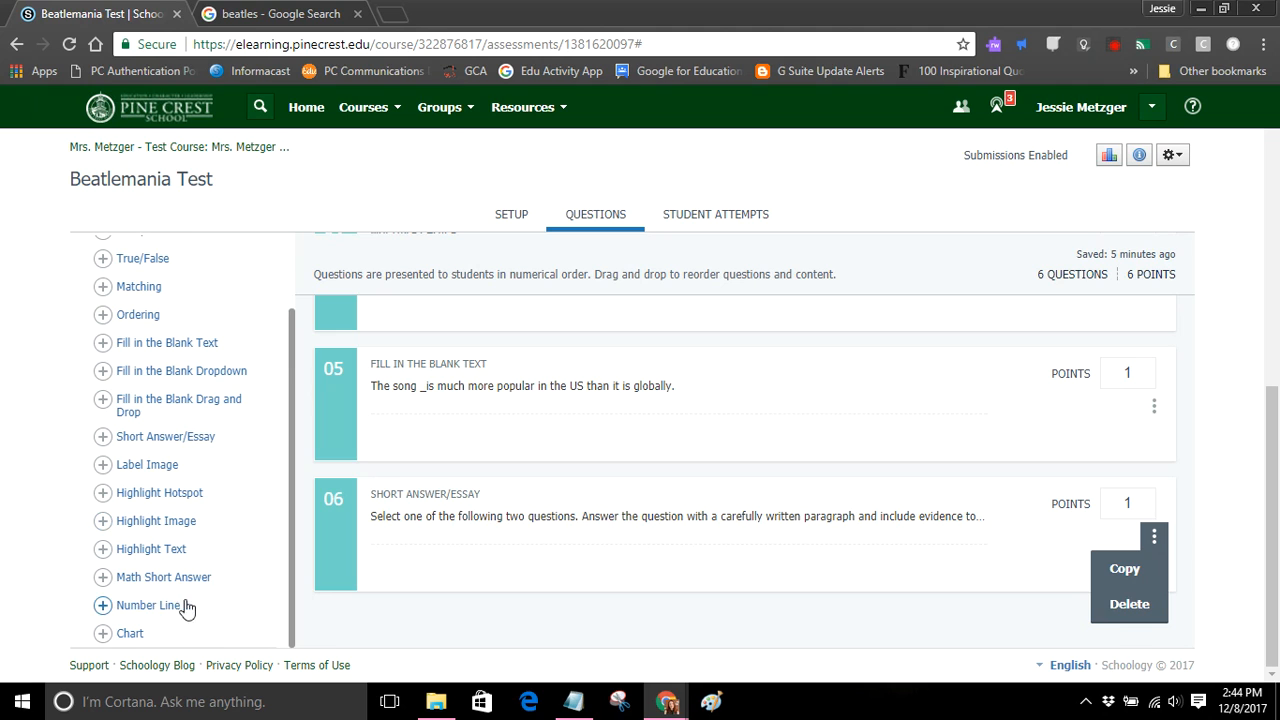
left_click(103, 578)
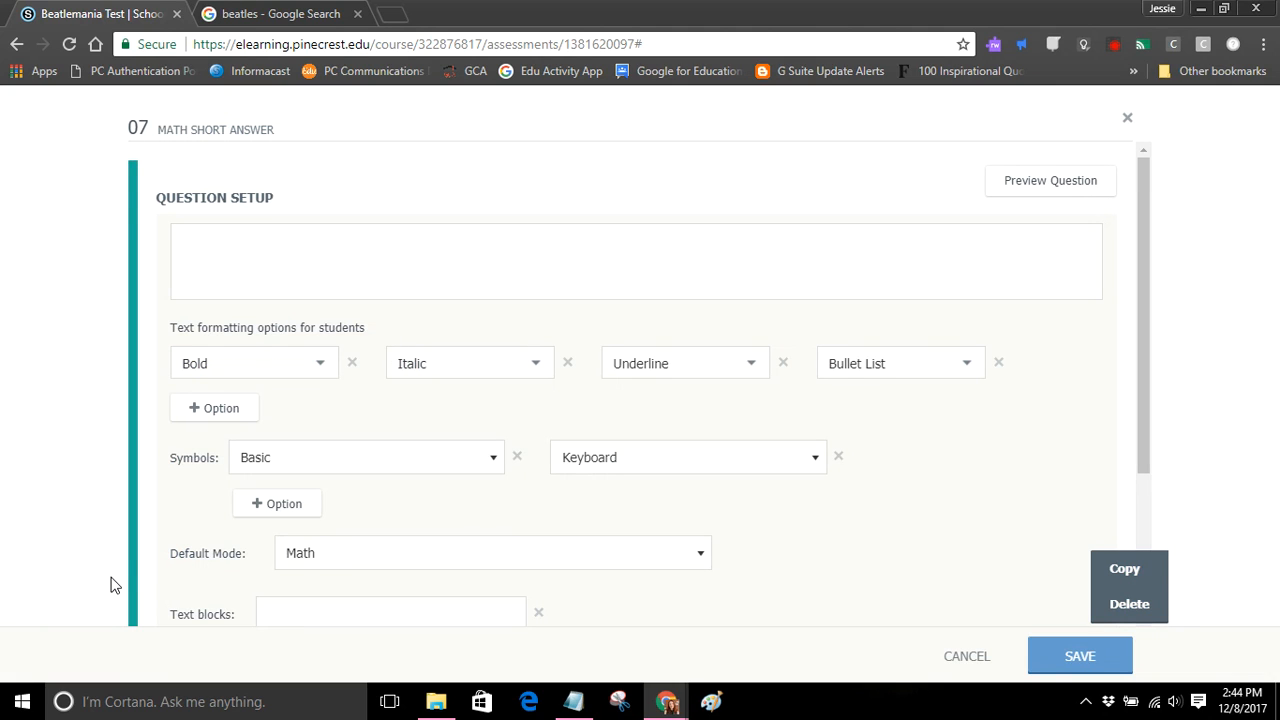
left_click(368, 256)
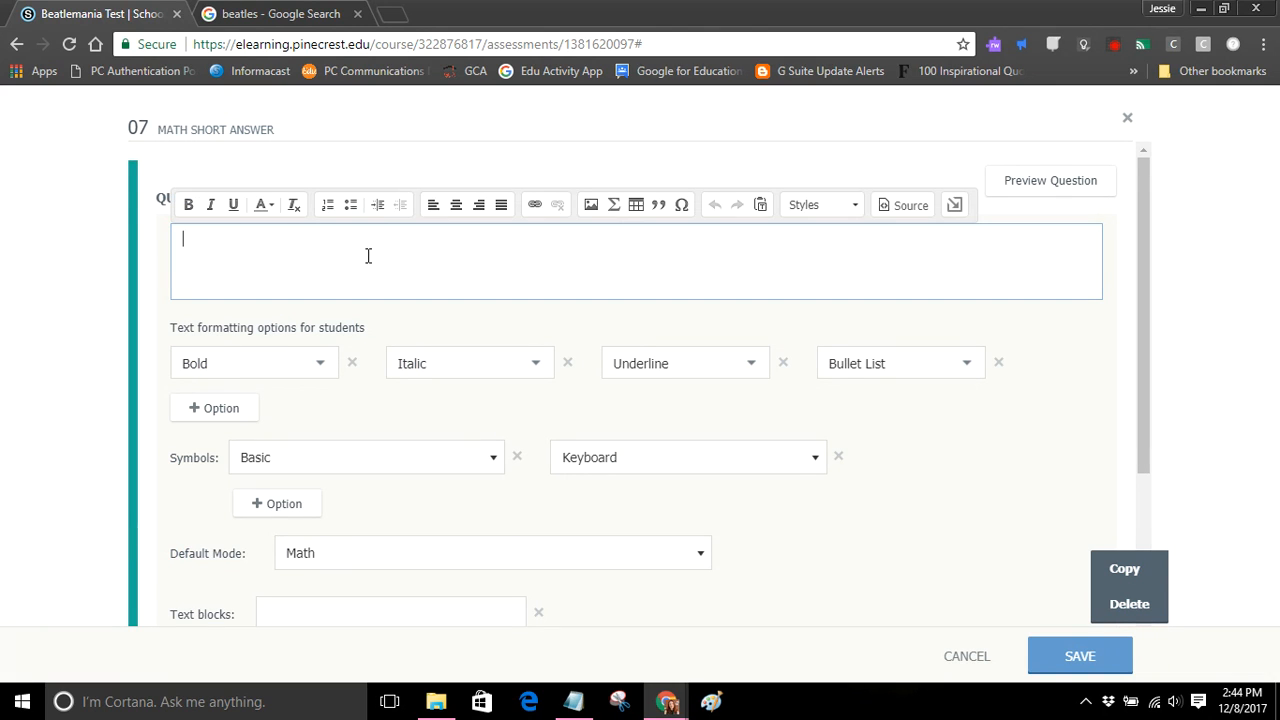
left_click(614, 208)
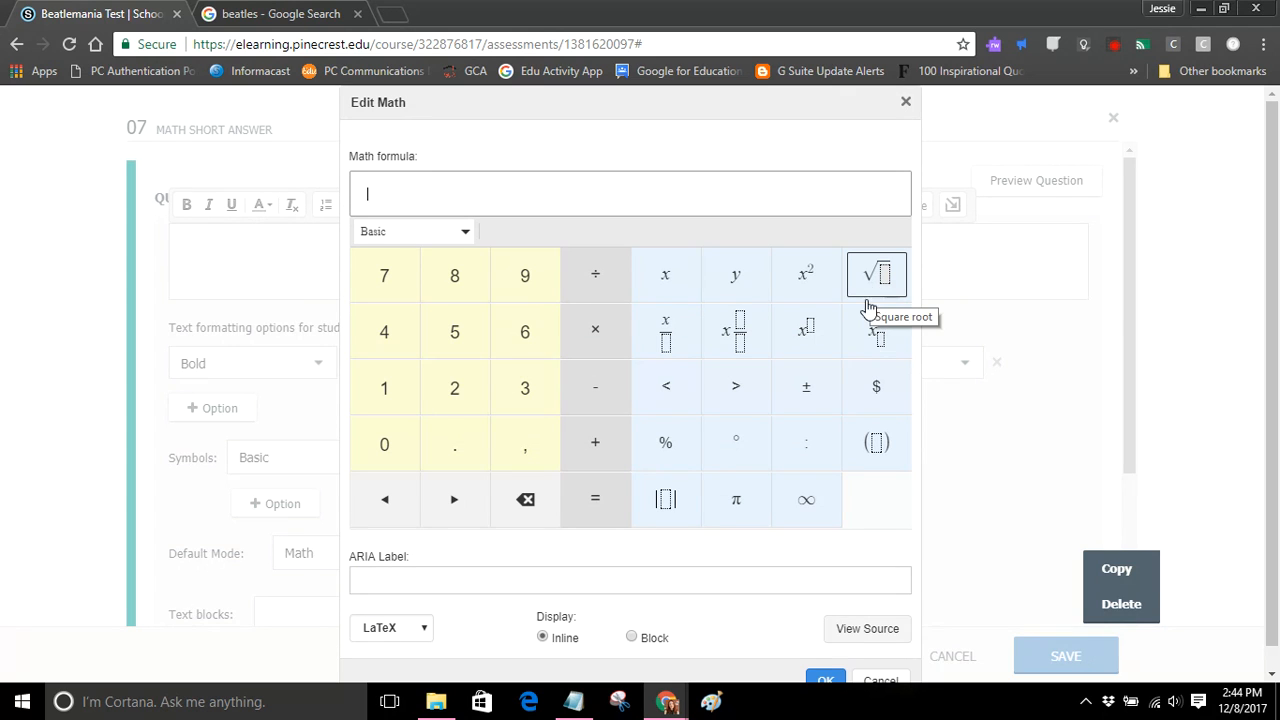
left_click(824, 679)
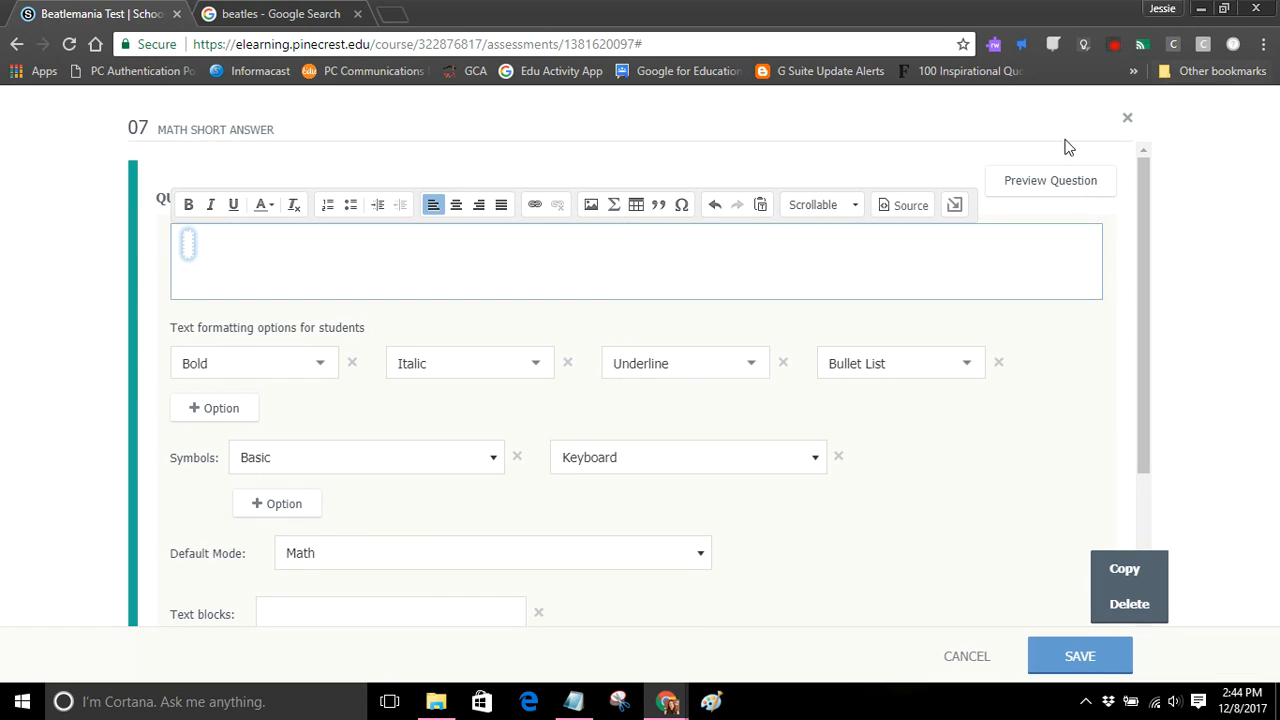
left_click(1128, 120)
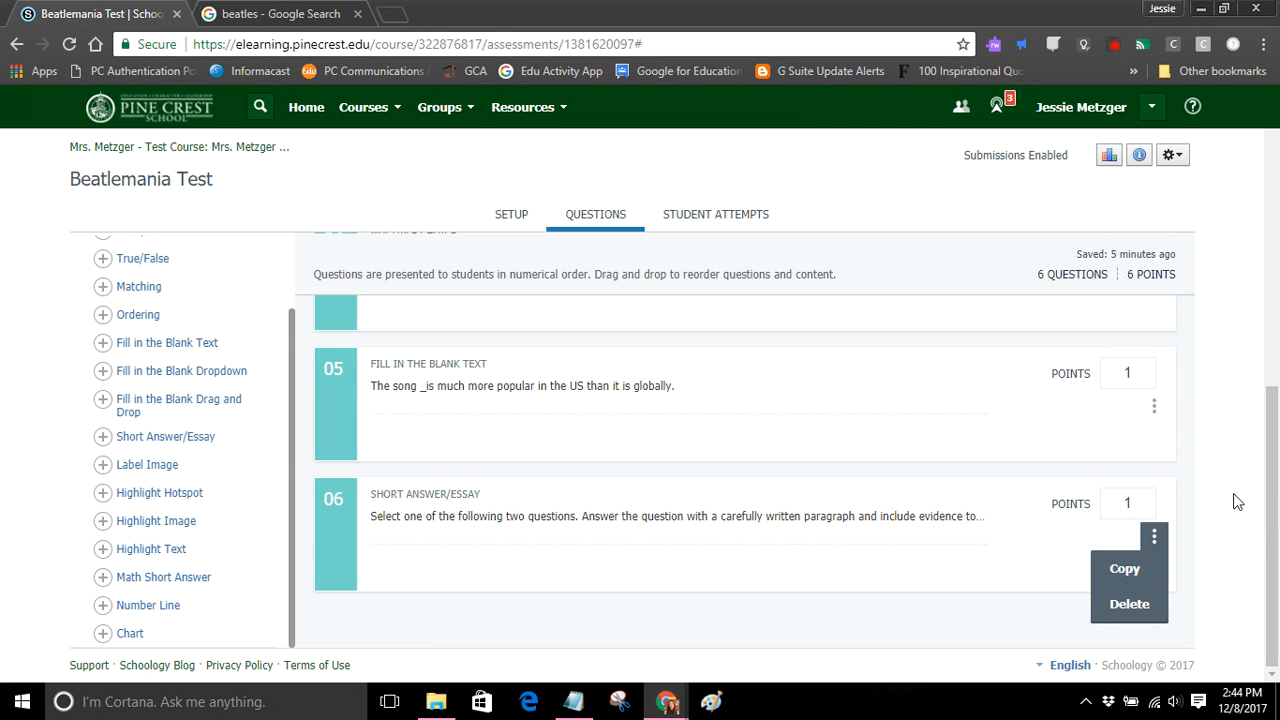
Open the Beatlemania Test for editing, try the "Enable from... until..." submissions option, and view the calendar for its start date
left_click_drag(1273, 399, 1275, 145)
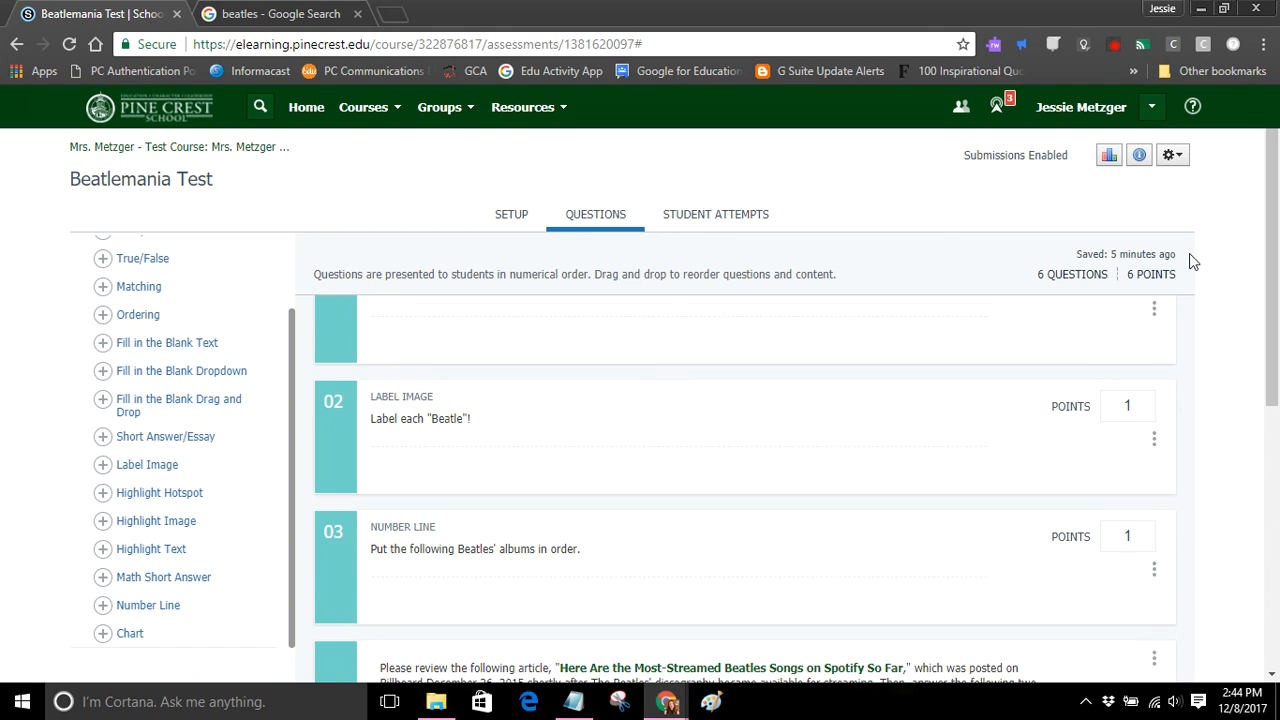
left_click(1174, 160)
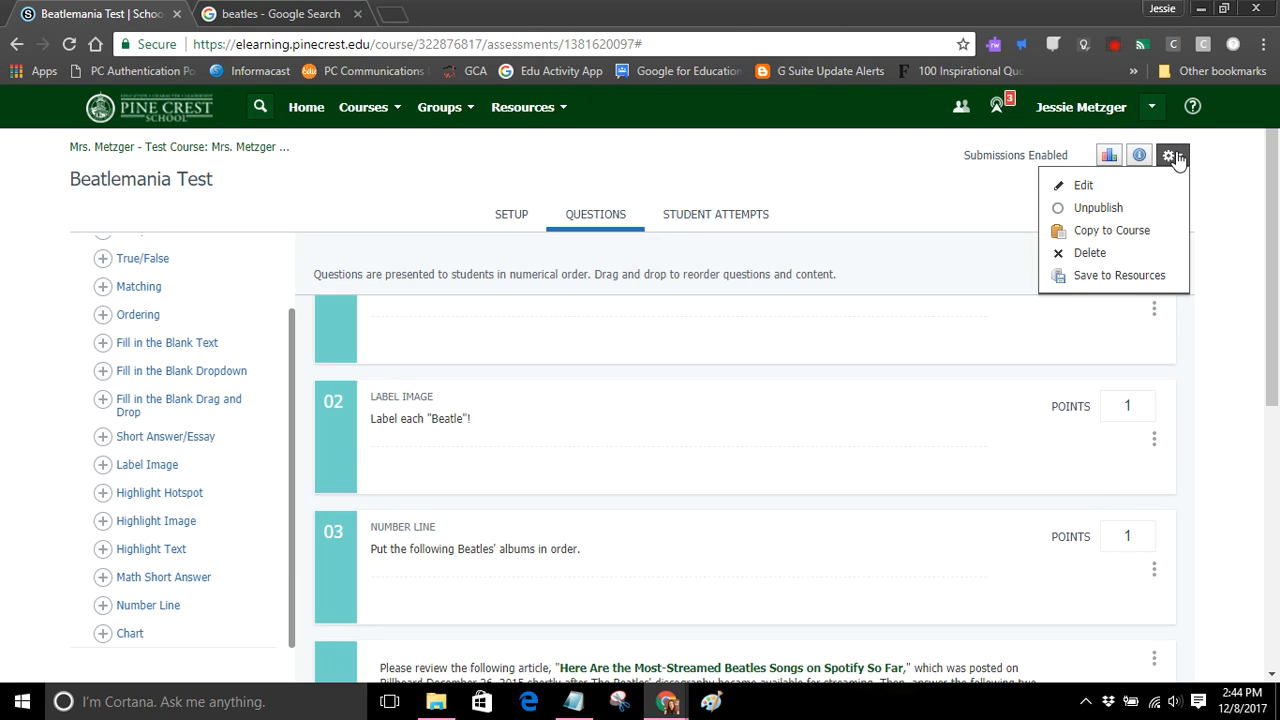
left_click(1086, 185)
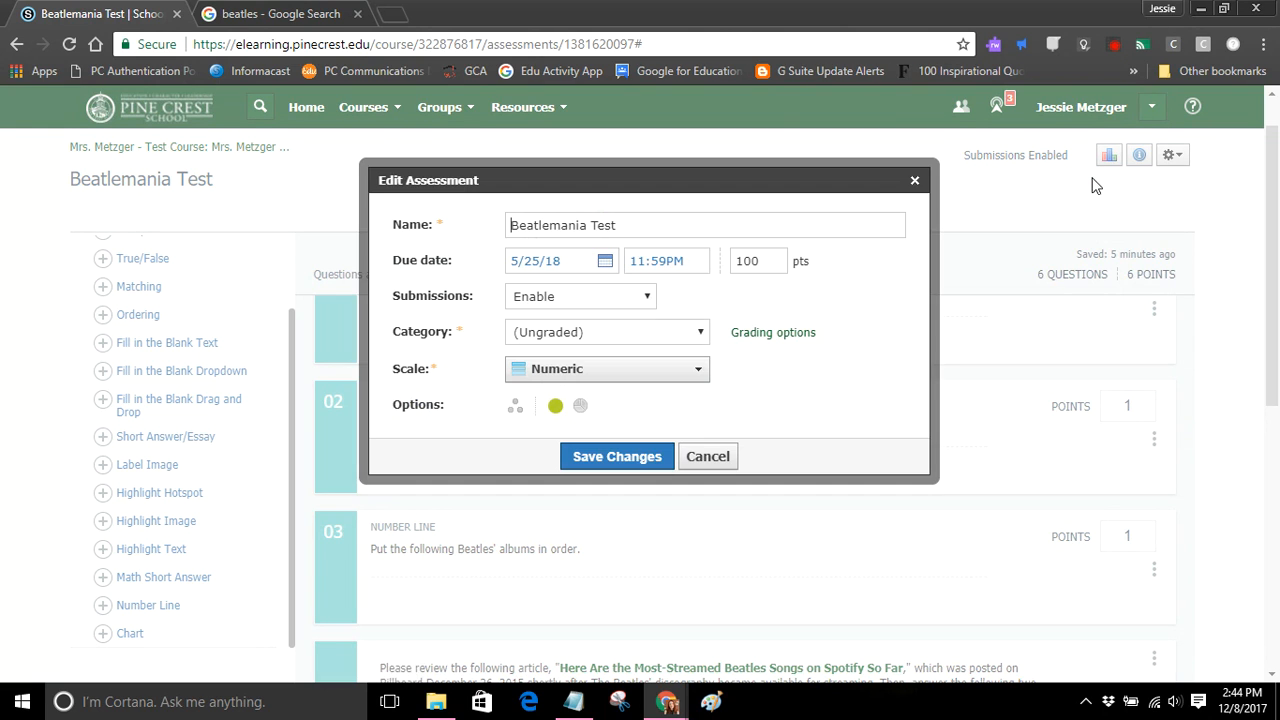
left_click(648, 300)
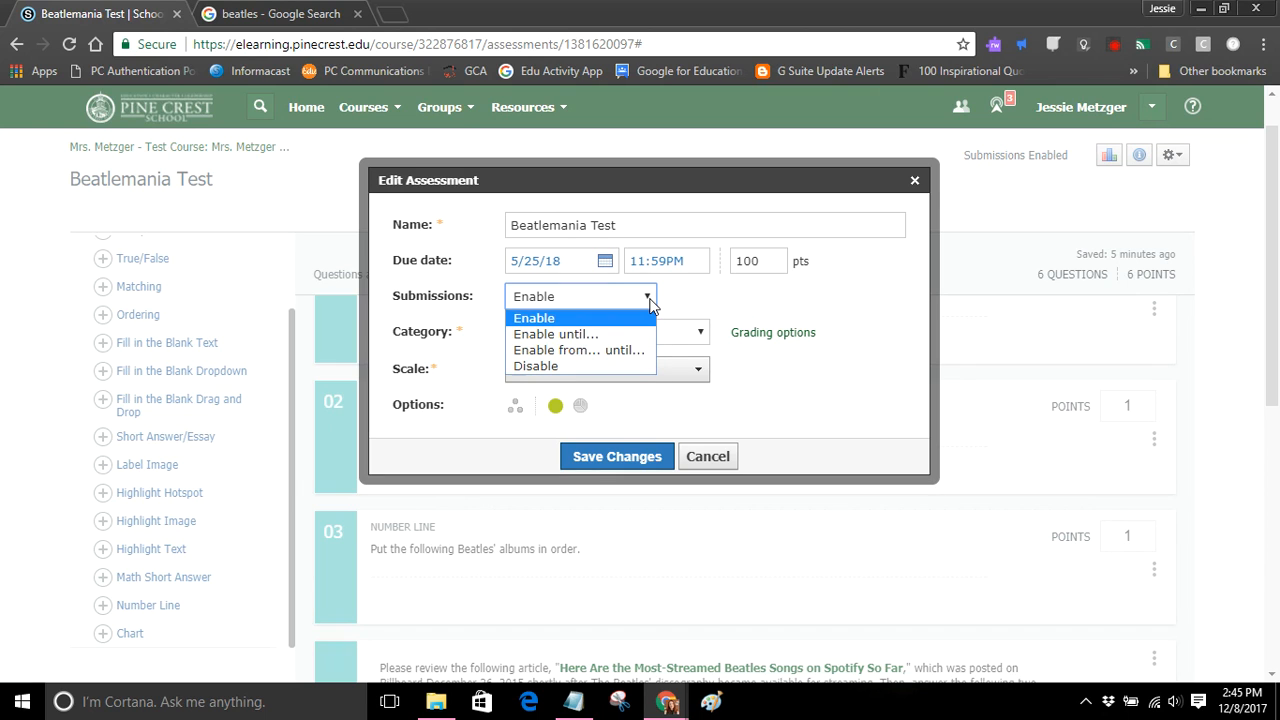
left_click(553, 346)
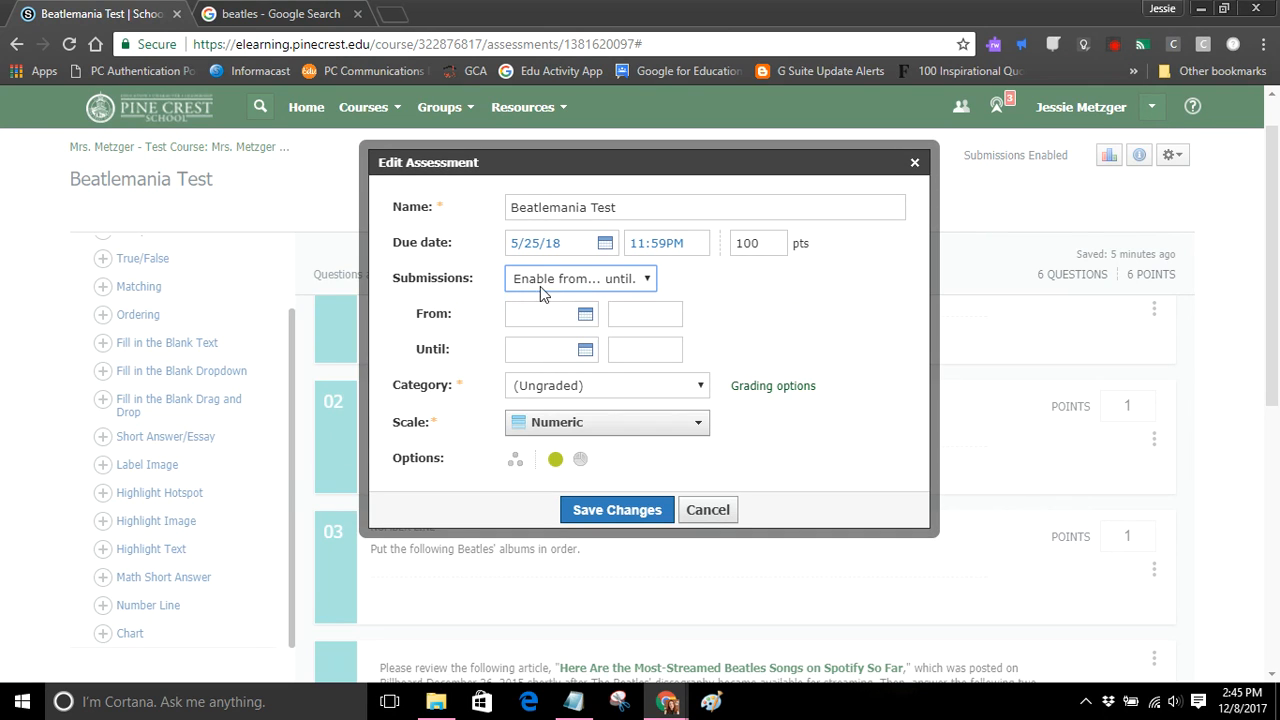
left_click(583, 318)
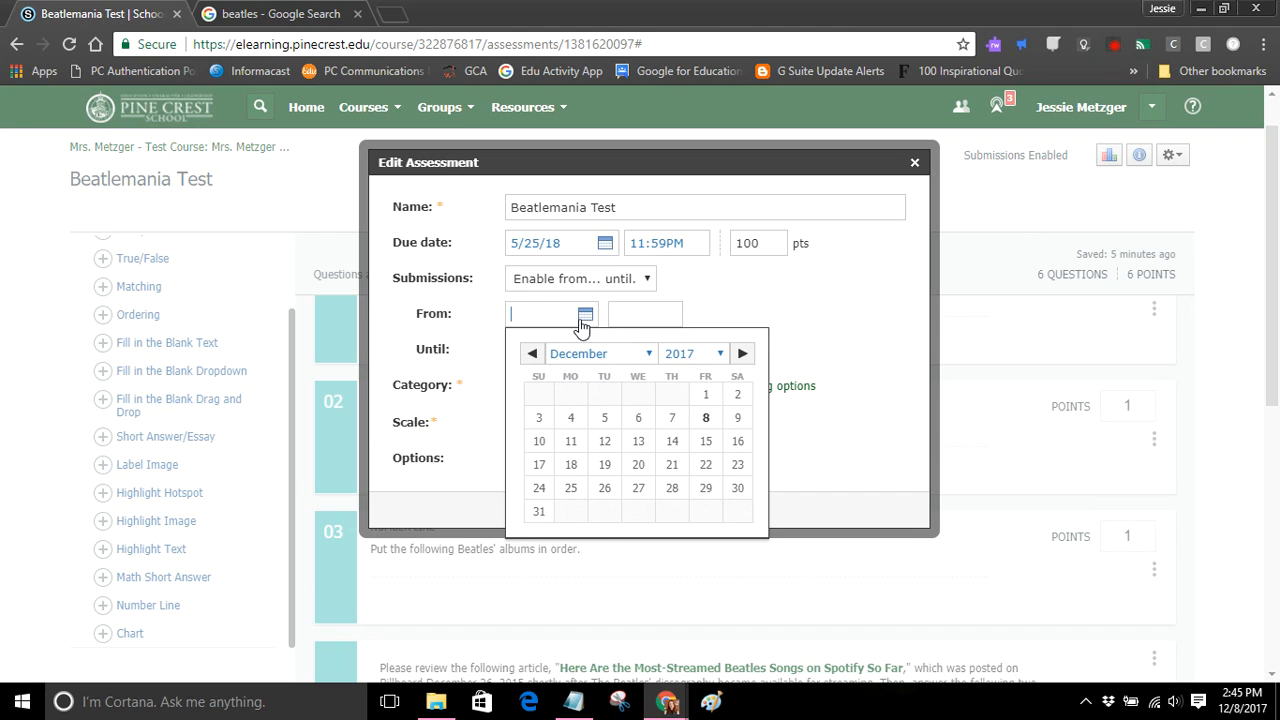
left_click(748, 305)
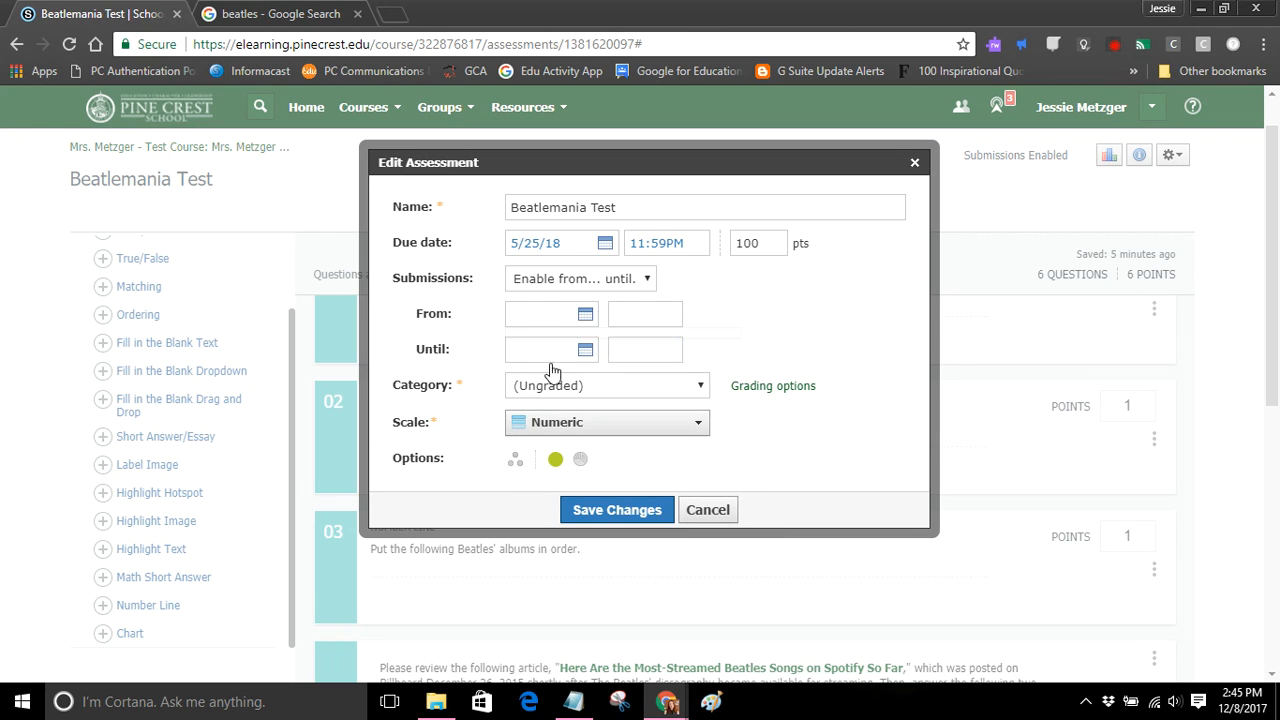
Try the "Enable until..." submissions option, set Submissions to Enable, and save the assessment changes
left_click(646, 282)
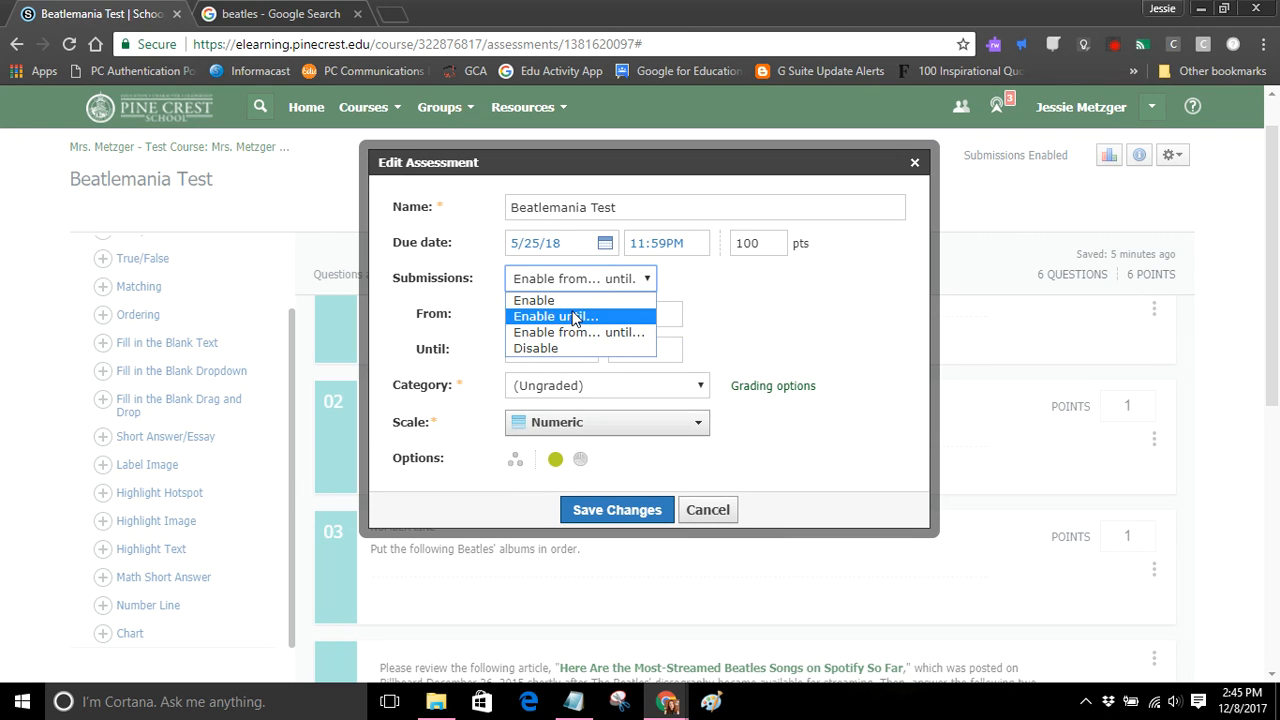
left_click(576, 320)
left_click(647, 290)
left_click(600, 310)
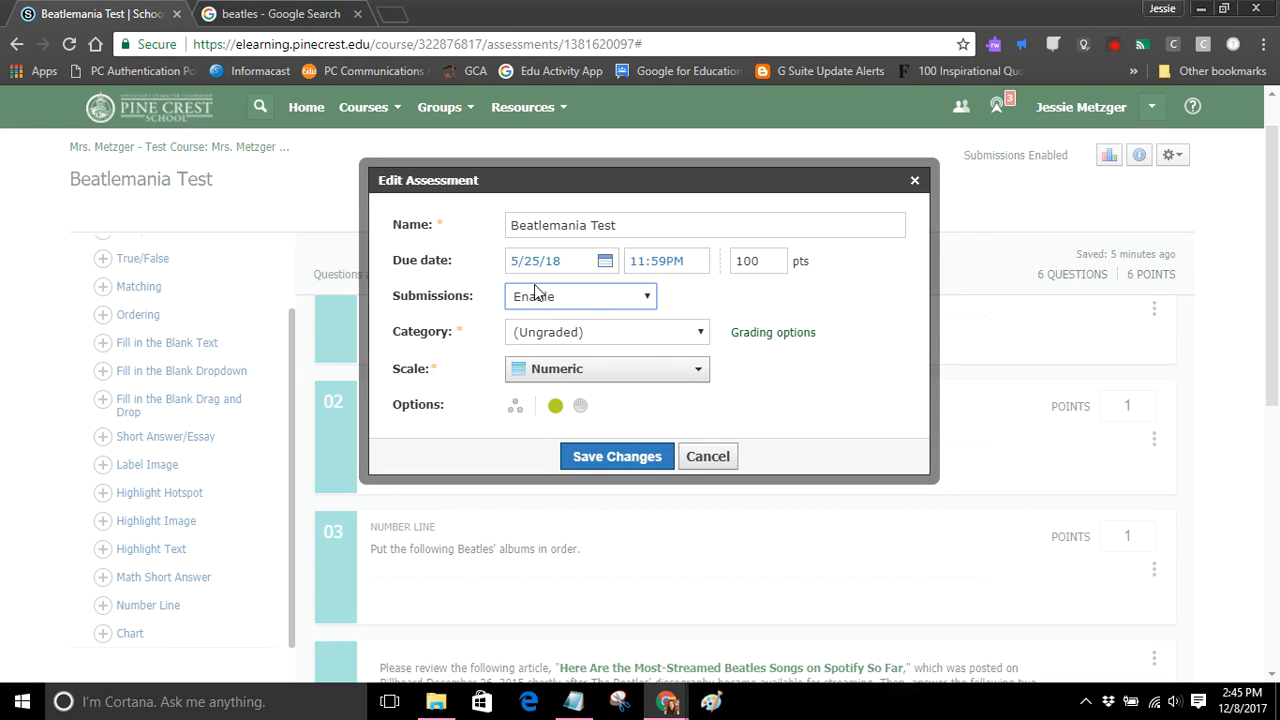
left_click(622, 460)
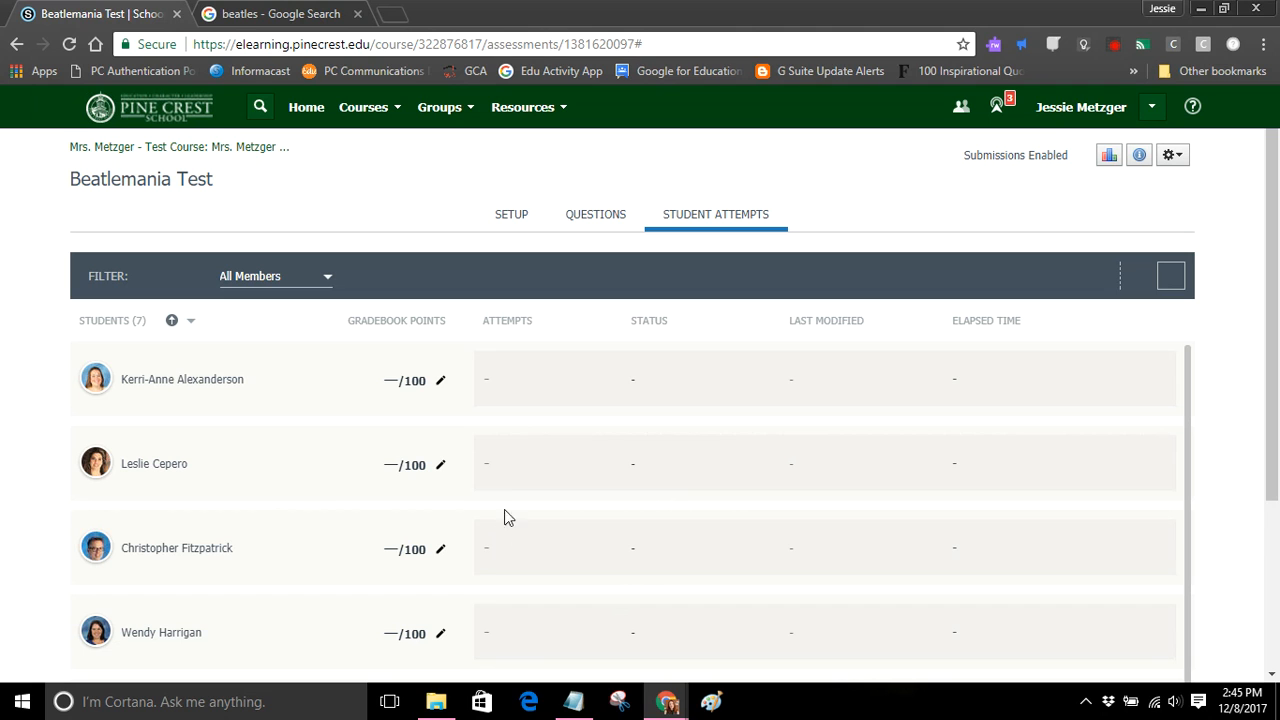
Switch to Notepad to highlight the first access code, and return to Schoology to check the course list's Join option
left_click(575, 703)
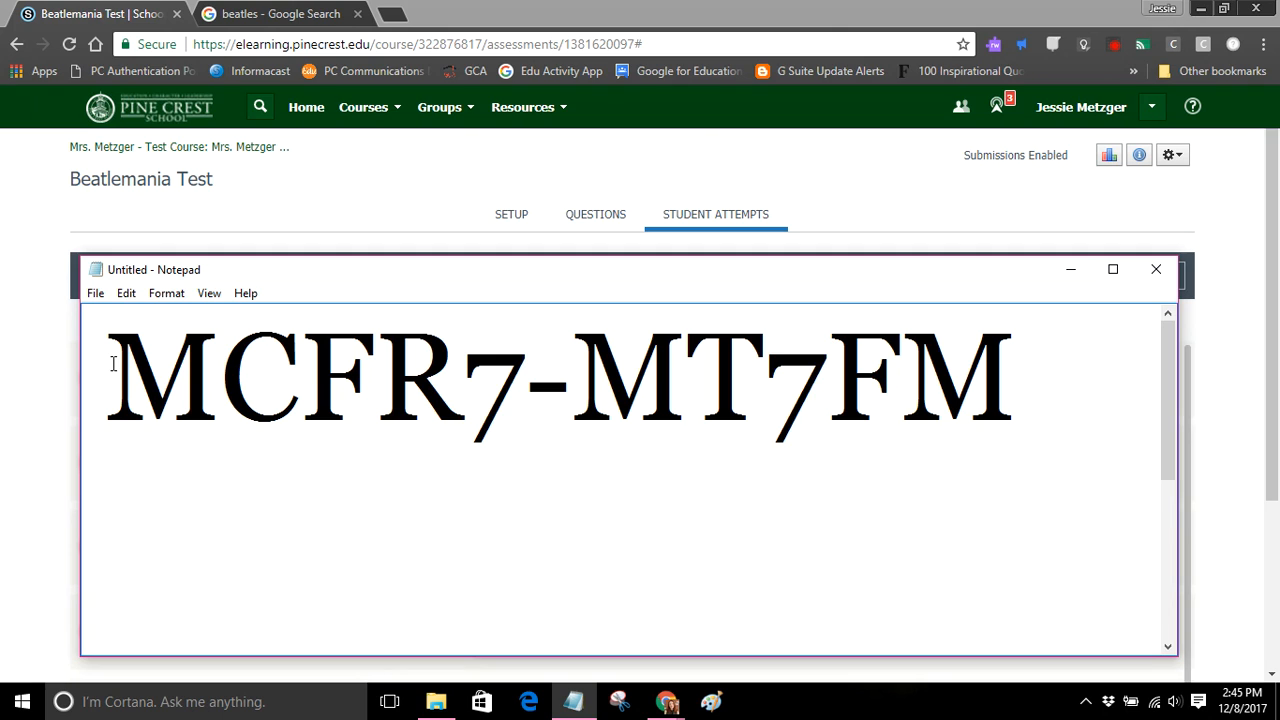
left_click_drag(113, 363, 985, 389)
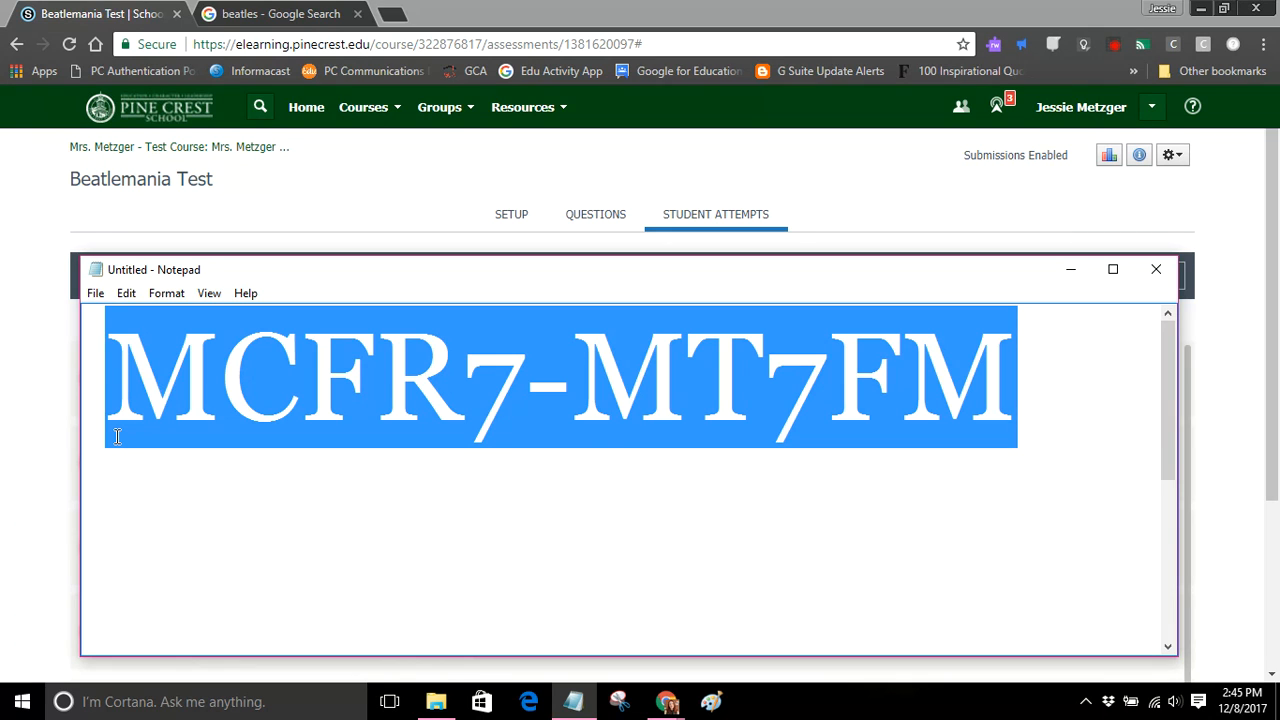
left_click(400, 122)
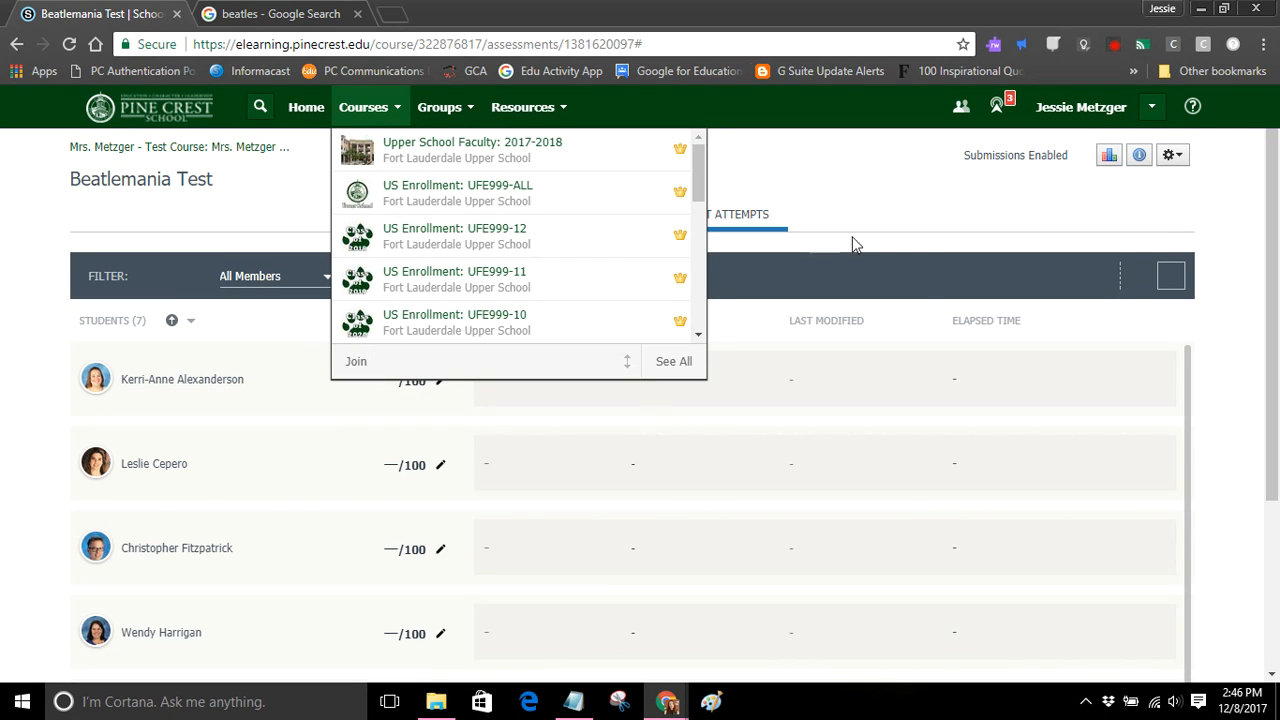
left_click(923, 198)
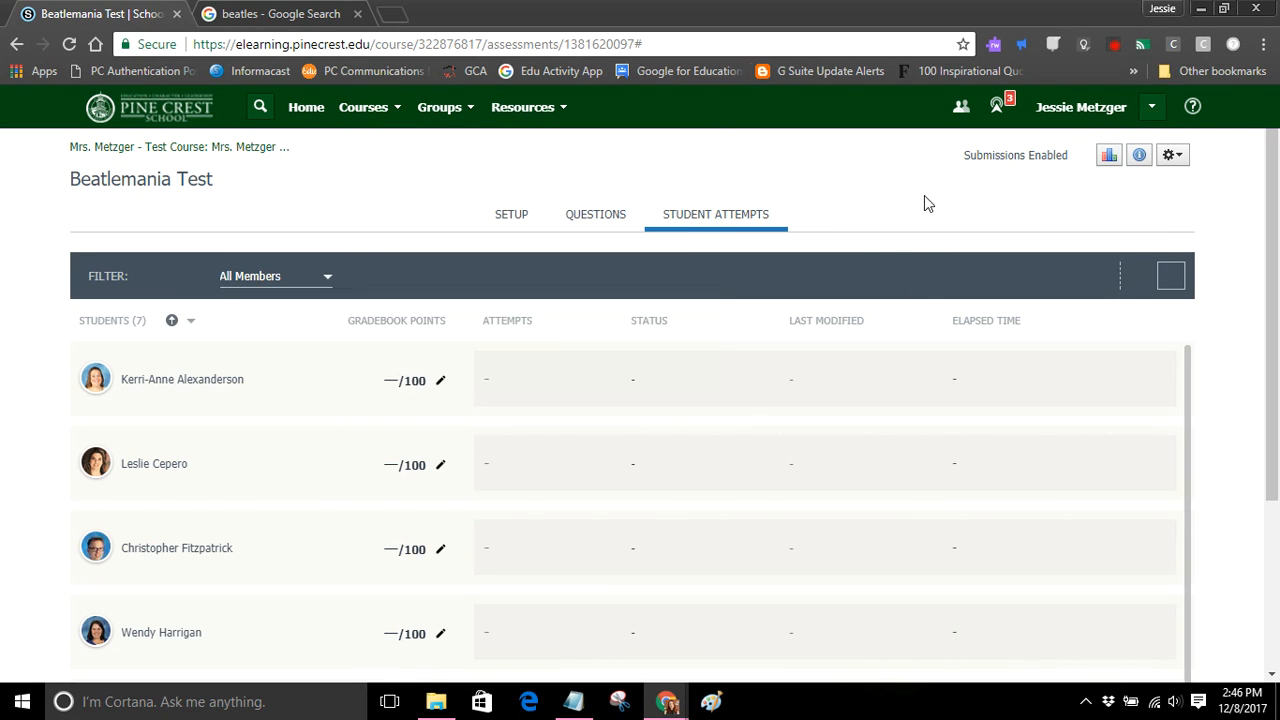
Switch to Notepad and highlight the second access code, further down the note
left_click(573, 701)
left_click_drag(1170, 367, 1170, 535)
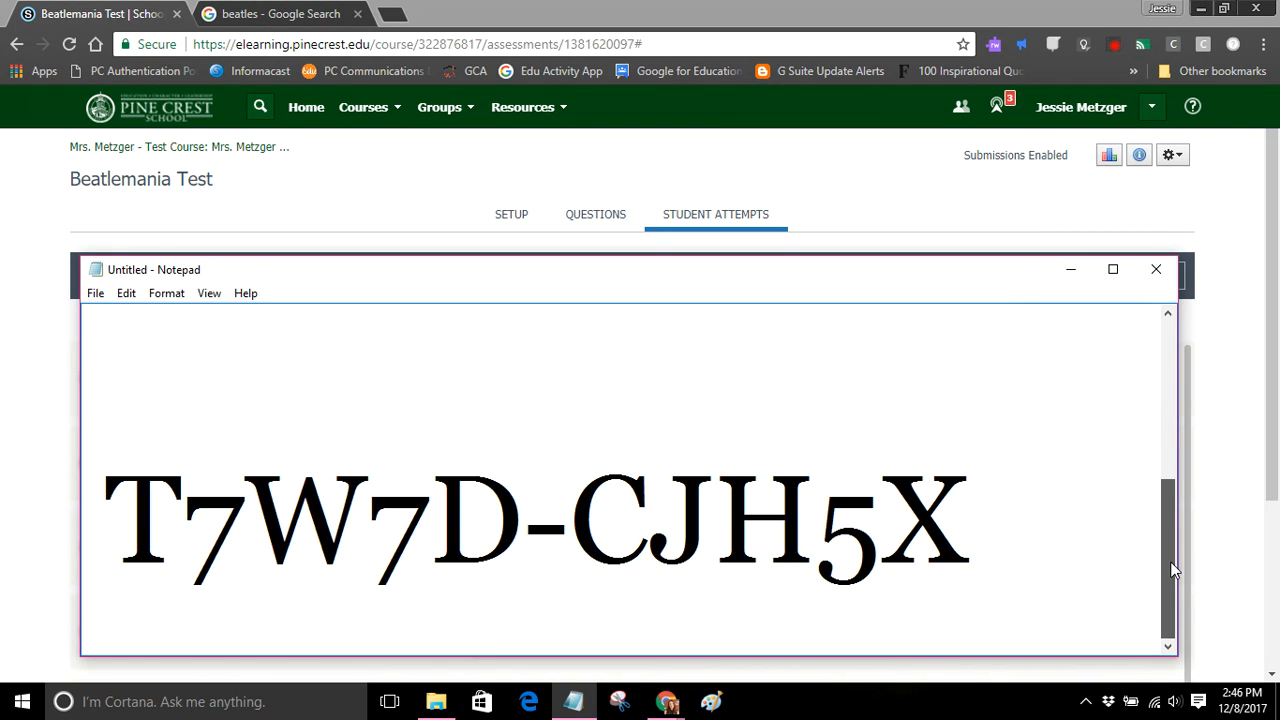
left_click_drag(1049, 509, 89, 491)
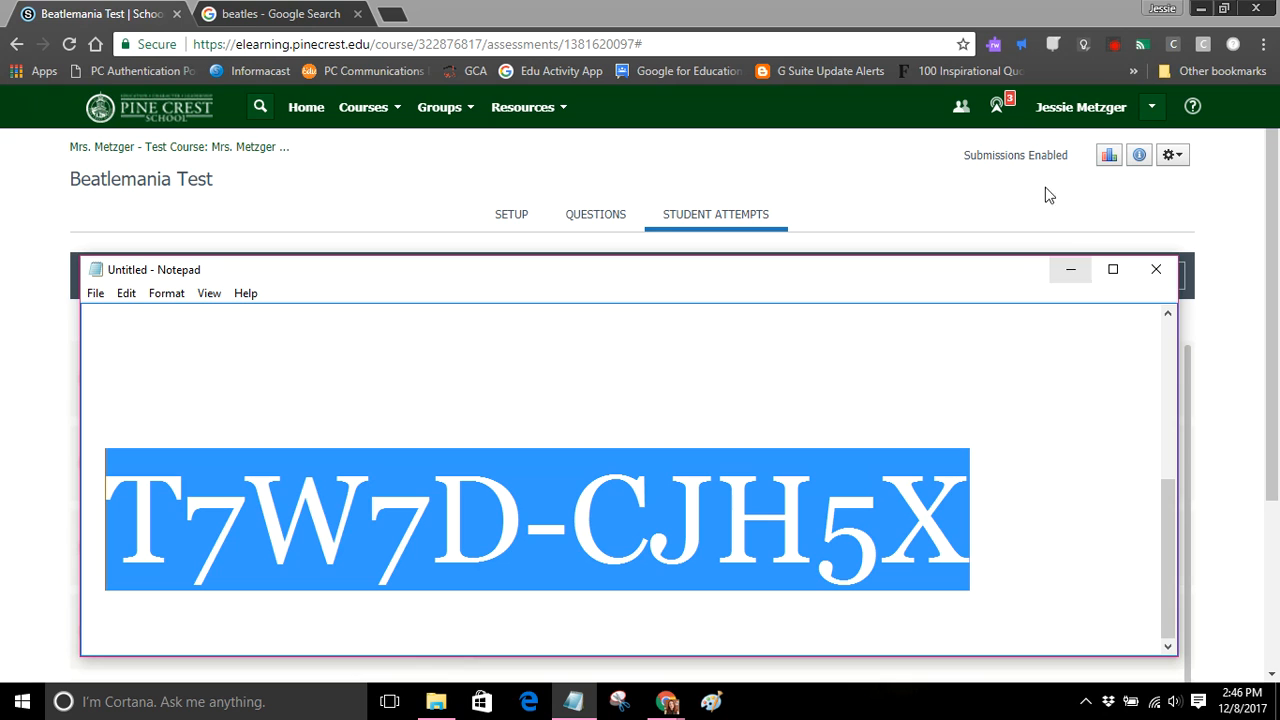
left_click(1118, 50)
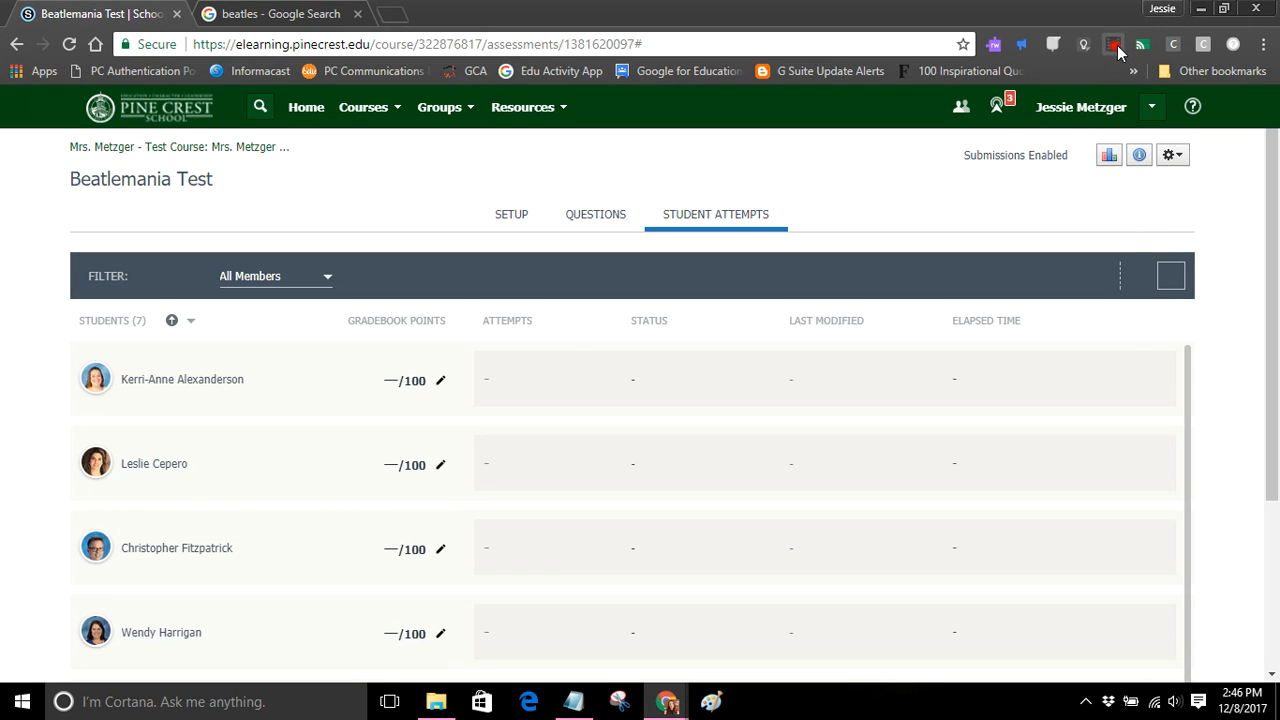